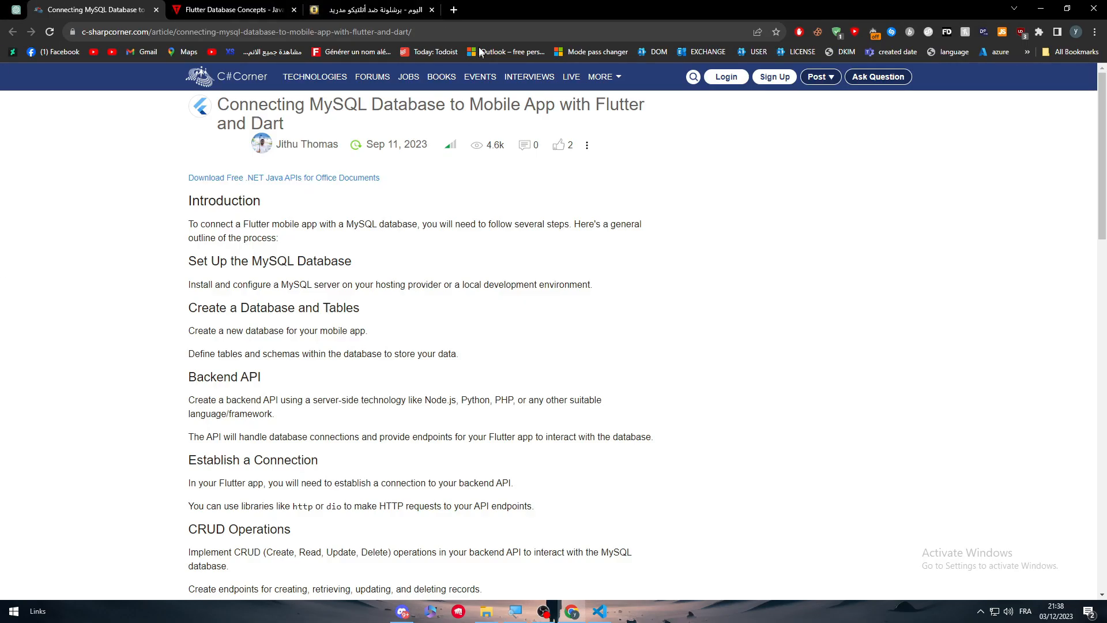
- Close the unrelated Arabic-titled third tab, keeping only the two Flutter tutorial tabs
{"action": "left_click", "coordinate": [433, 10]}
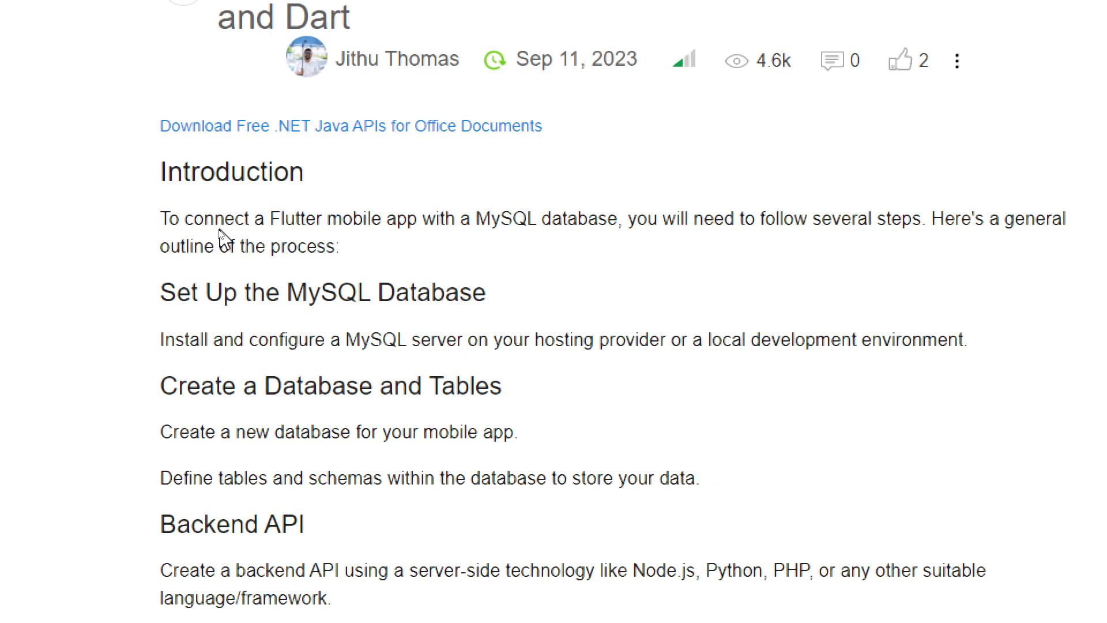
{"action": "scroll", "coordinate": [260, 320], "scroll_direction": "down", "scroll_amount": 5}
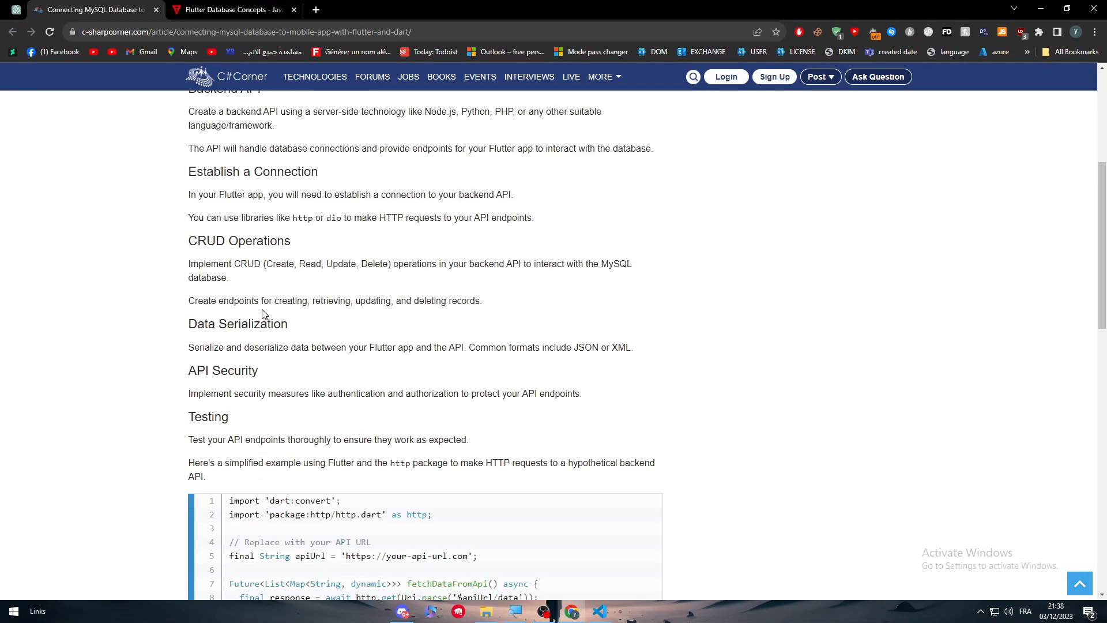
{"action": "scroll", "coordinate": [263, 313], "scroll_direction": "down", "scroll_amount": 6}
{"action": "scroll", "coordinate": [264, 313], "scroll_direction": "down", "scroll_amount": 5}
{"action": "scroll", "coordinate": [580, 389], "scroll_direction": "up", "scroll_amount": 8}
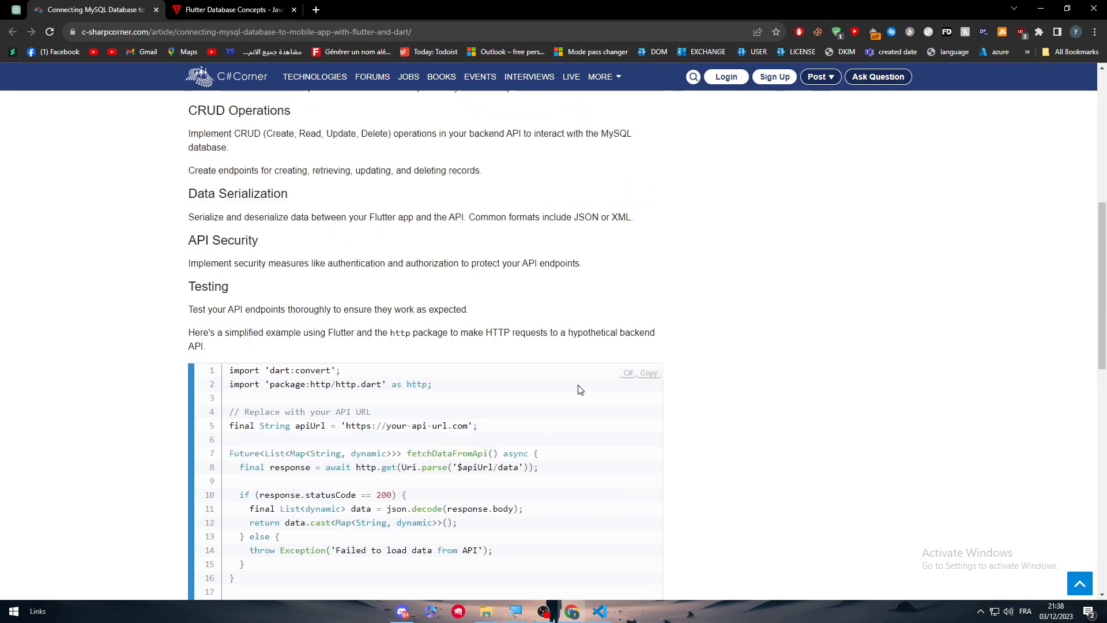
{"action": "scroll", "coordinate": [259, 330], "scroll_direction": "up", "scroll_amount": 5}
{"action": "scroll", "coordinate": [259, 329], "scroll_direction": "up", "scroll_amount": 4}
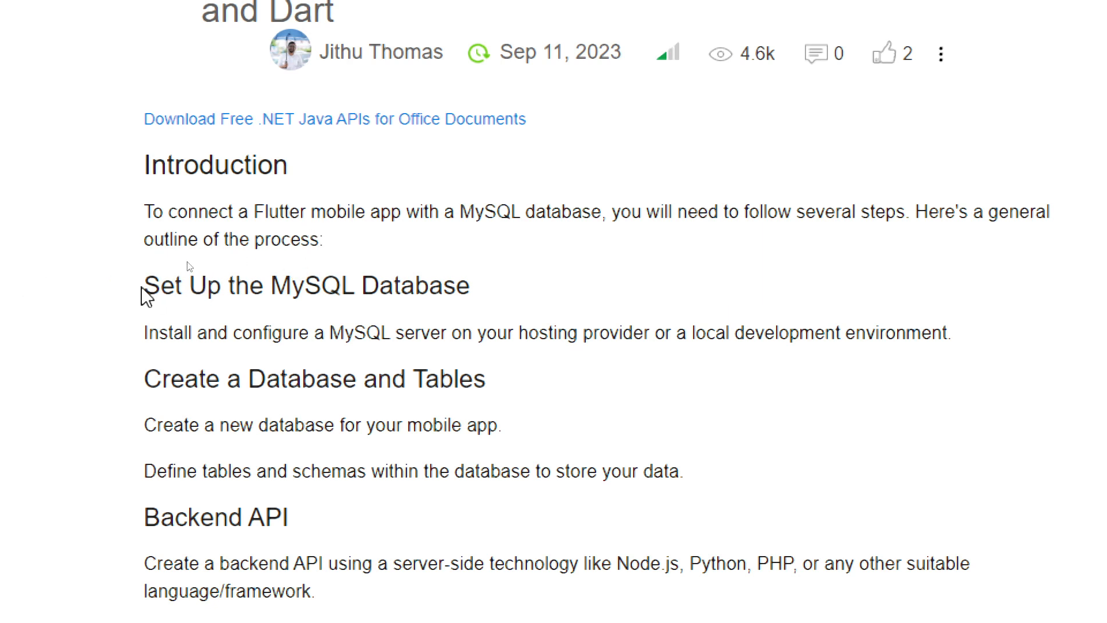
- Highlight the 'Set Up the MySQL Database' heading in the article
{"action": "left_click_drag", "start_coordinate": [144, 287], "coordinate": [482, 304]}
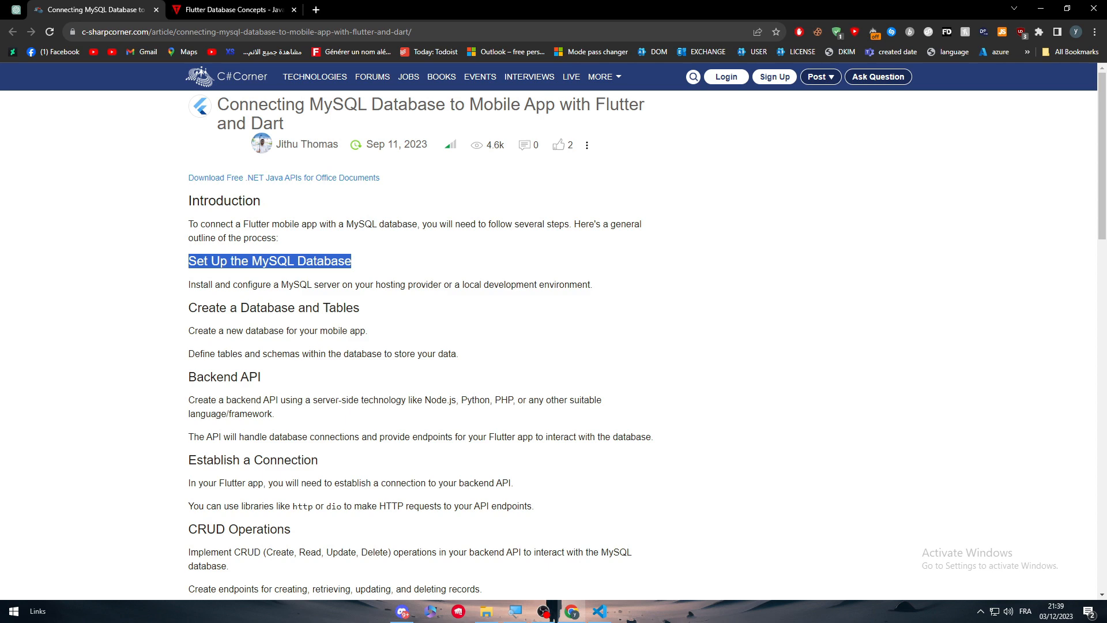
- Search Google for 'MYsql' in a new tab and reach mysql.com's Downloads page
{"action": "left_click", "coordinate": [315, 9]}
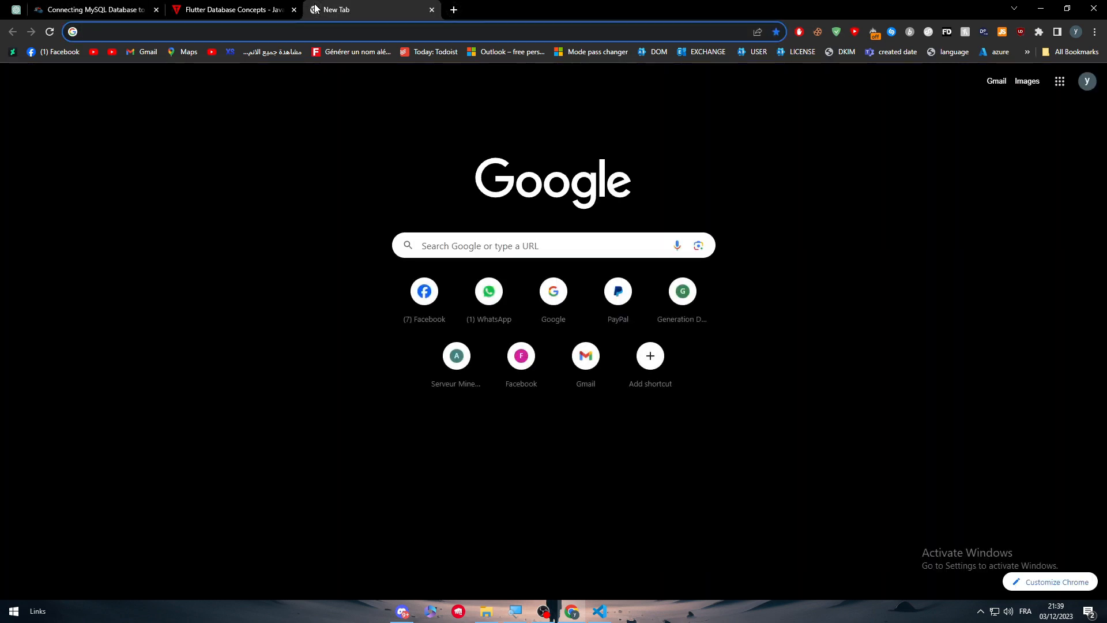
{"action": "type", "text": "MYsql"}
{"action": "key", "text": "Return"}
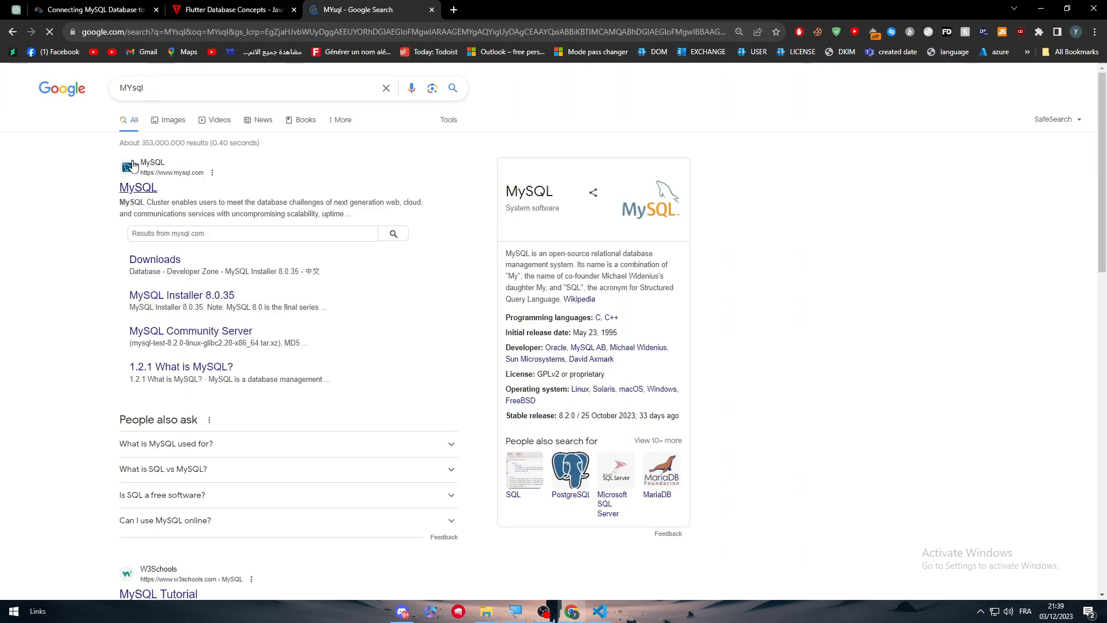
{"action": "left_click", "coordinate": [138, 188]}
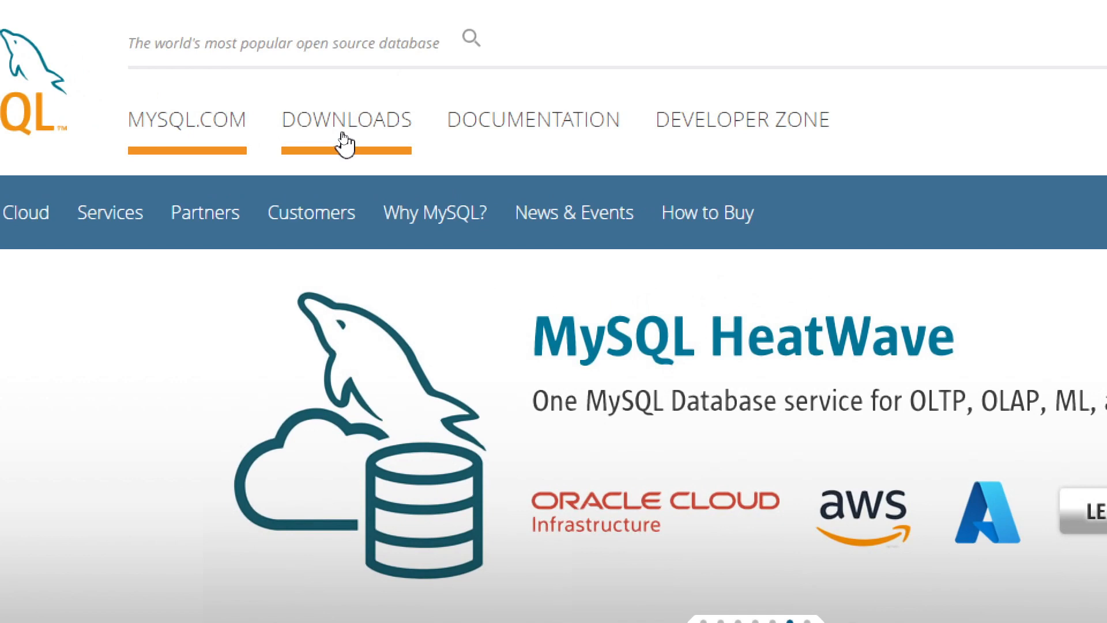
{"action": "left_click", "coordinate": [345, 141]}
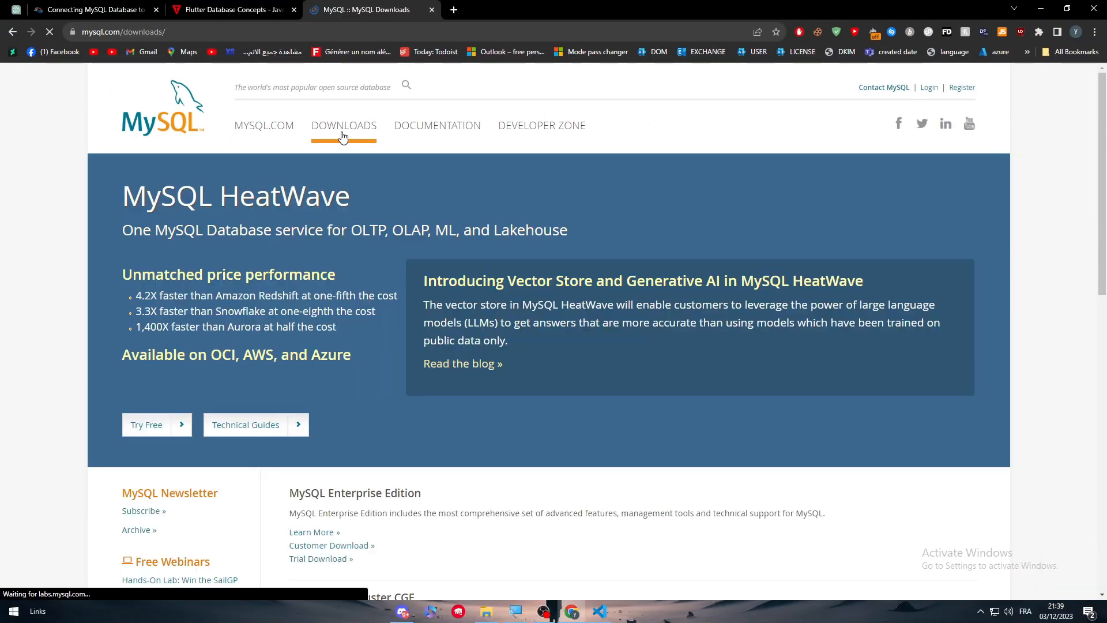
{"action": "scroll", "coordinate": [366, 213], "scroll_direction": "down", "scroll_amount": 3}
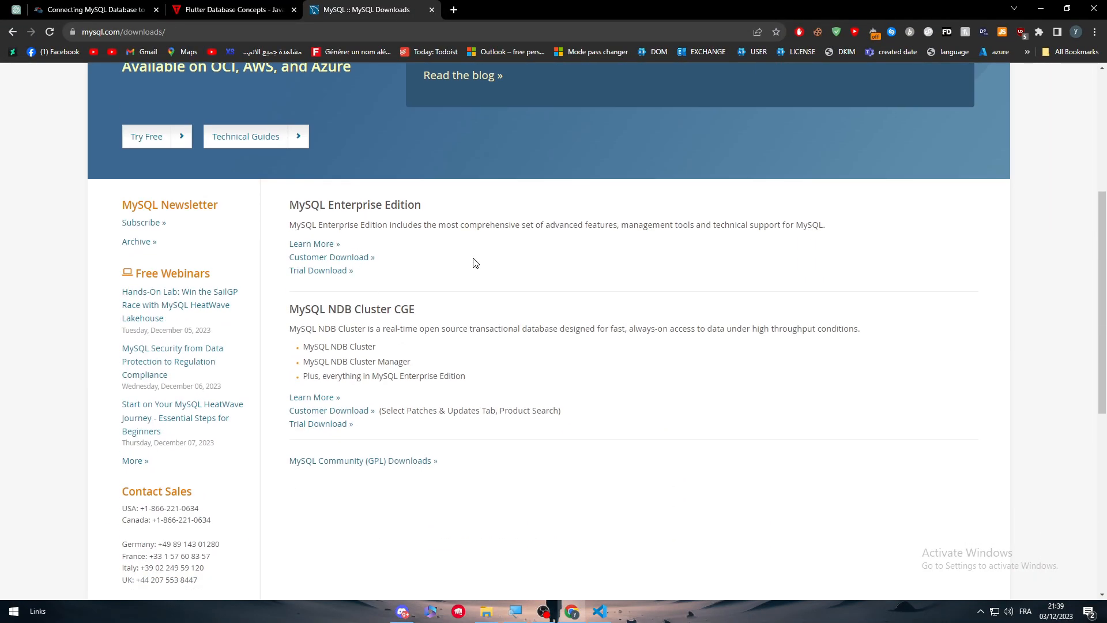
{"action": "scroll", "coordinate": [473, 262], "scroll_direction": "up", "scroll_amount": 4}
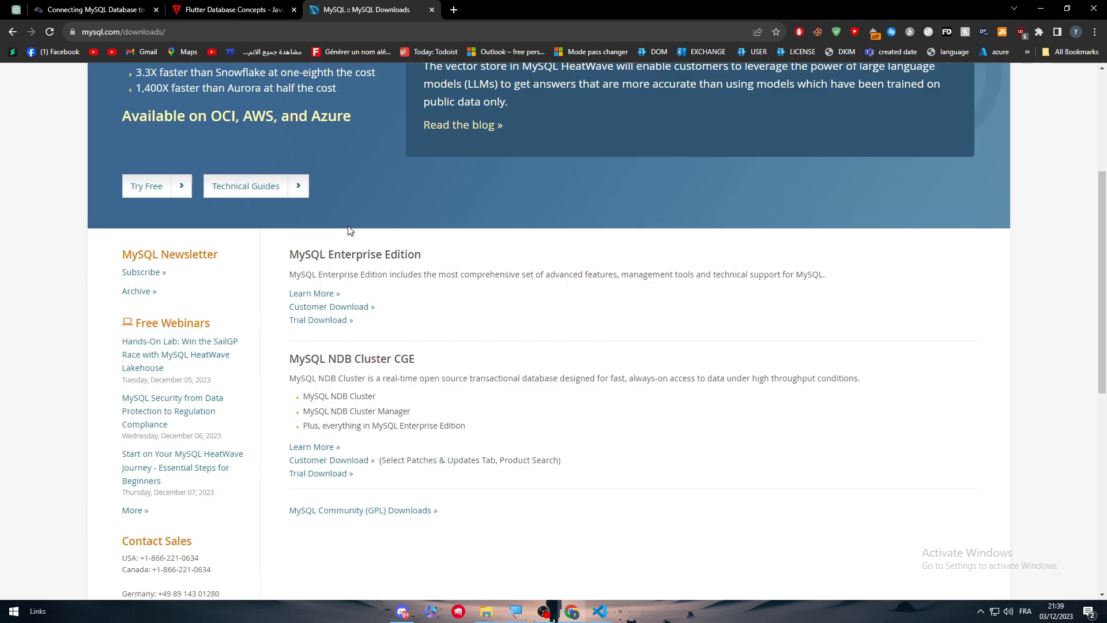
- Open the free MySQL HeatWave trial page, then return to the Flutter MySQL article
{"action": "left_click", "coordinate": [136, 434]}
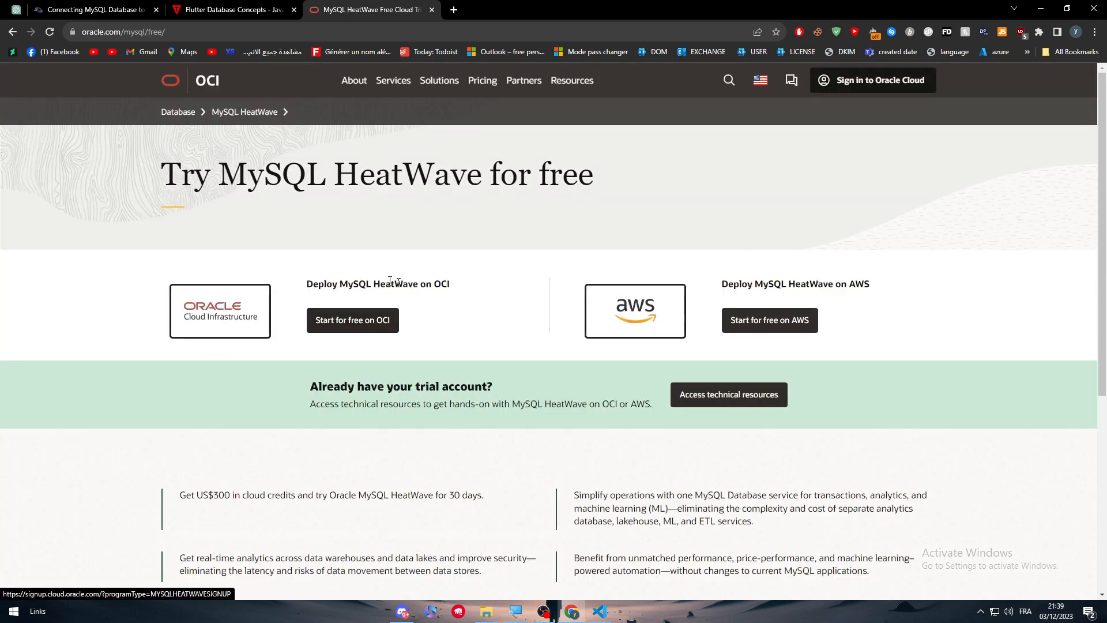
{"action": "scroll", "coordinate": [448, 366], "scroll_direction": "down", "scroll_amount": 1}
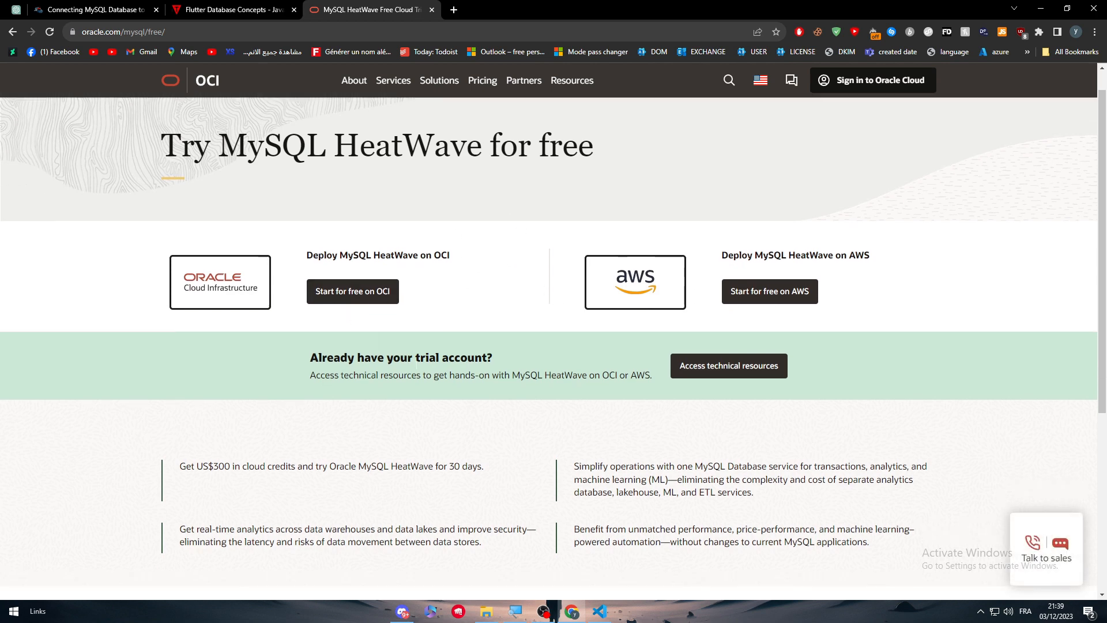
{"action": "scroll", "coordinate": [448, 367], "scroll_direction": "up", "scroll_amount": 1}
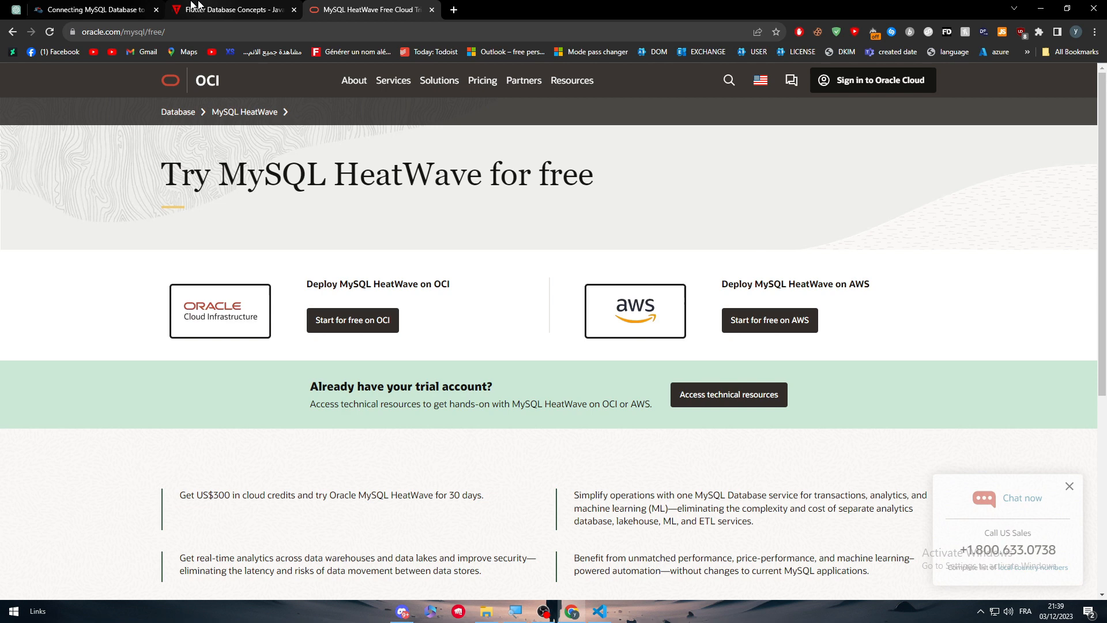
{"action": "left_click", "coordinate": [95, 10]}
{"action": "left_click", "coordinate": [239, 297]}
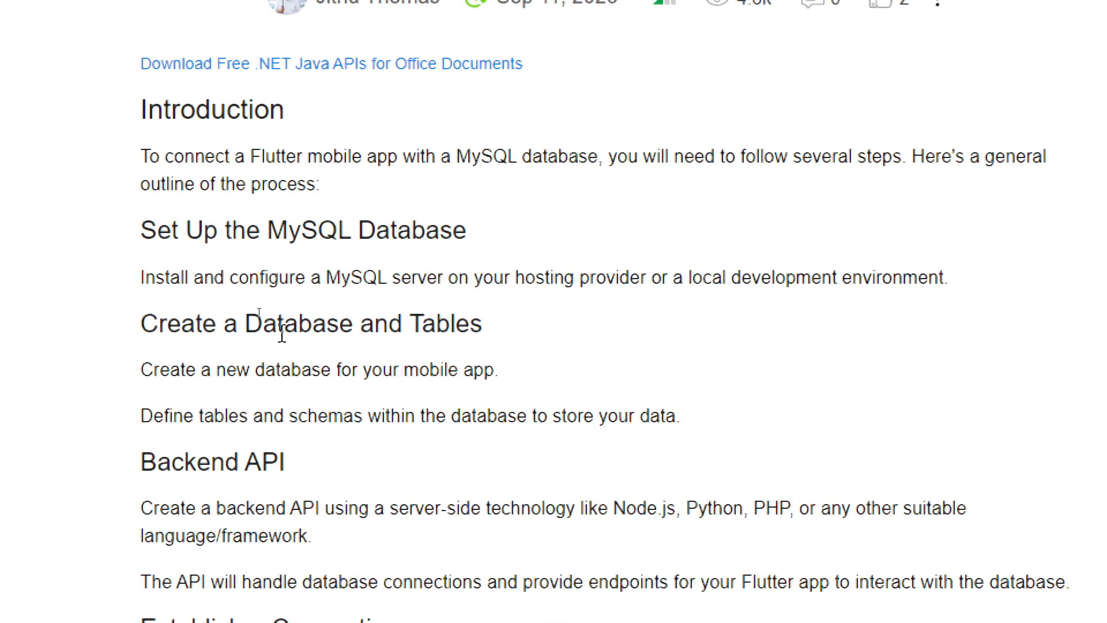
{"action": "triple_click", "coordinate": [281, 332]}
{"action": "left_click", "coordinate": [465, 411]}
{"action": "scroll", "coordinate": [197, 364], "scroll_direction": "down", "scroll_amount": 3}
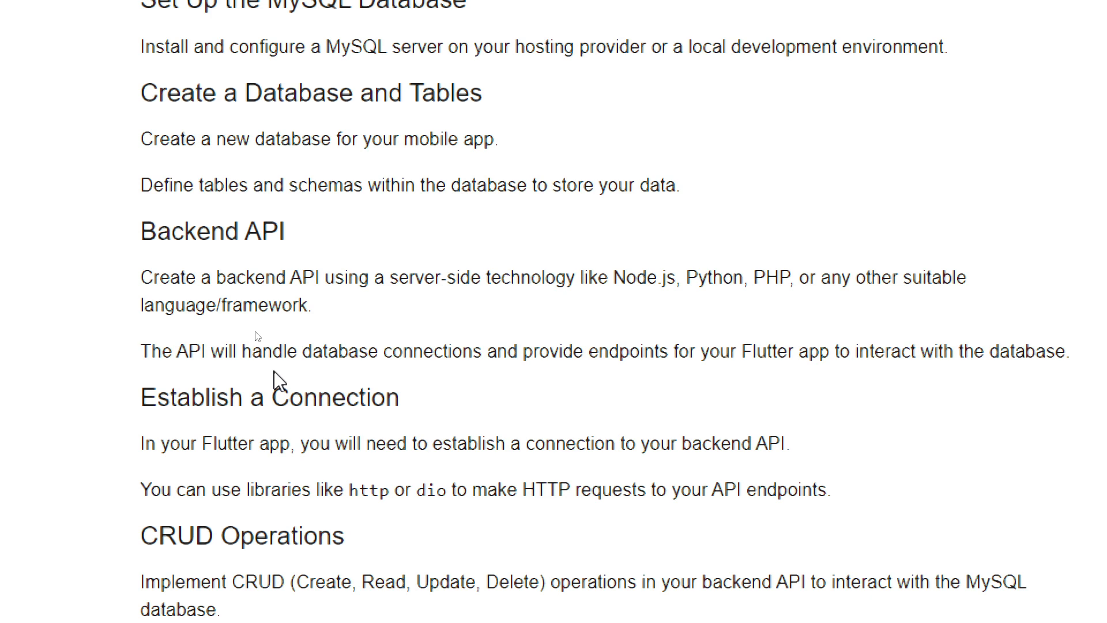
{"action": "scroll", "coordinate": [279, 380], "scroll_direction": "up", "scroll_amount": 1}
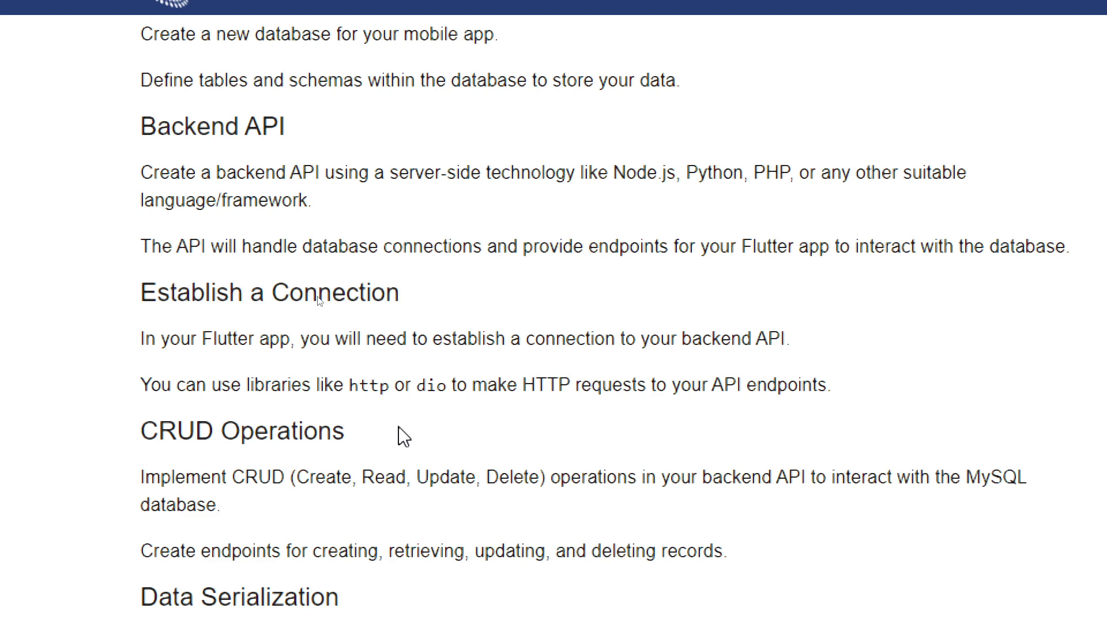
{"action": "scroll", "coordinate": [403, 435], "scroll_direction": "down", "scroll_amount": 2}
{"action": "scroll", "coordinate": [364, 432], "scroll_direction": "down", "scroll_amount": 2}
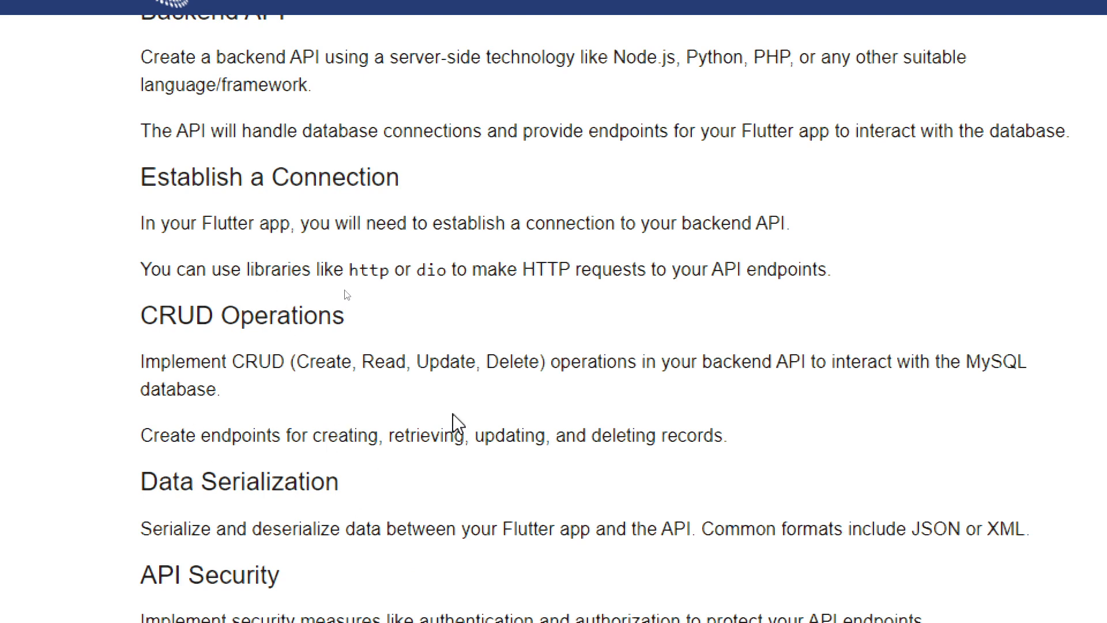
{"action": "scroll", "coordinate": [409, 469], "scroll_direction": "down", "scroll_amount": 2}
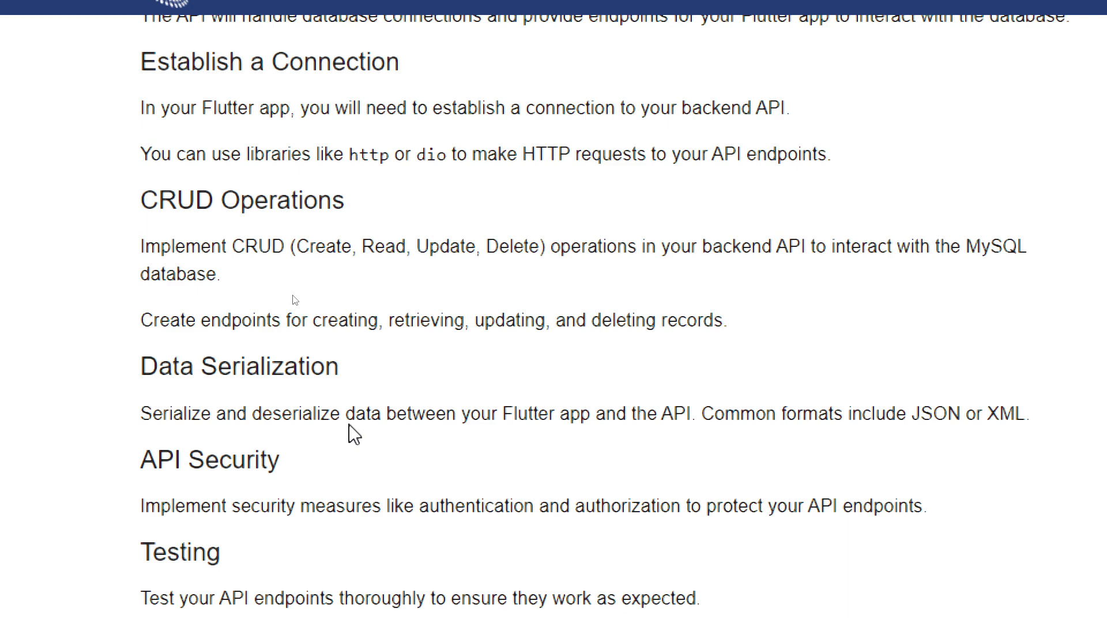
{"action": "scroll", "coordinate": [410, 469], "scroll_direction": "down", "scroll_amount": 2}
{"action": "scroll", "coordinate": [427, 415], "scroll_direction": "down", "scroll_amount": 1}
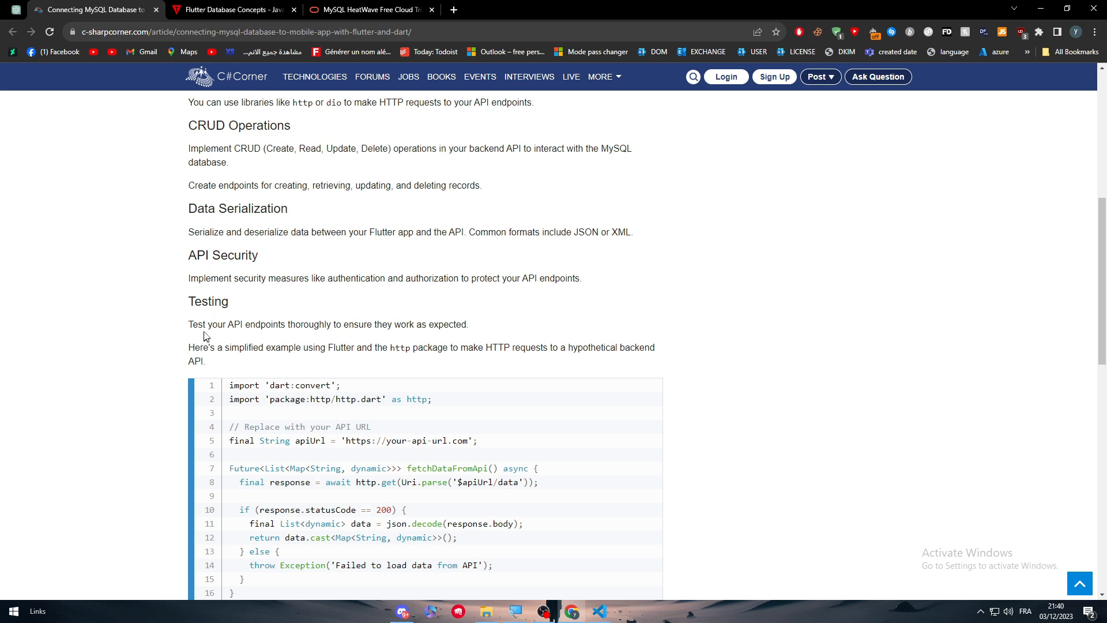
{"action": "scroll", "coordinate": [208, 329], "scroll_direction": "down", "scroll_amount": 1}
{"action": "scroll", "coordinate": [299, 260], "scroll_direction": "down", "scroll_amount": 2}
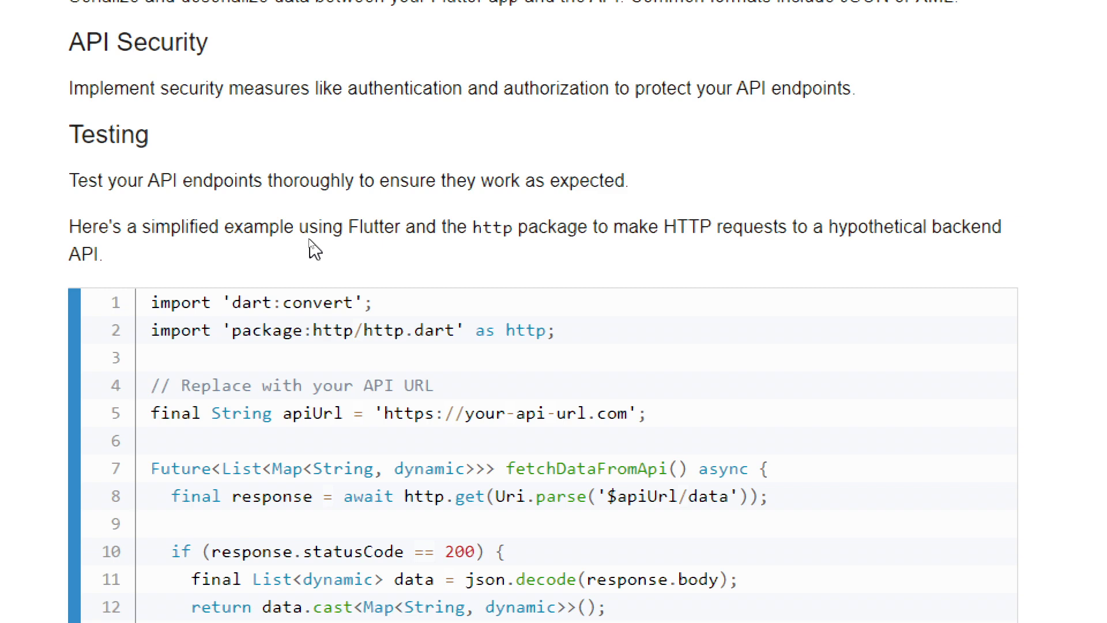
{"action": "scroll", "coordinate": [314, 250], "scroll_direction": "down", "scroll_amount": 3}
{"action": "scroll", "coordinate": [157, 217], "scroll_direction": "down", "scroll_amount": 2}
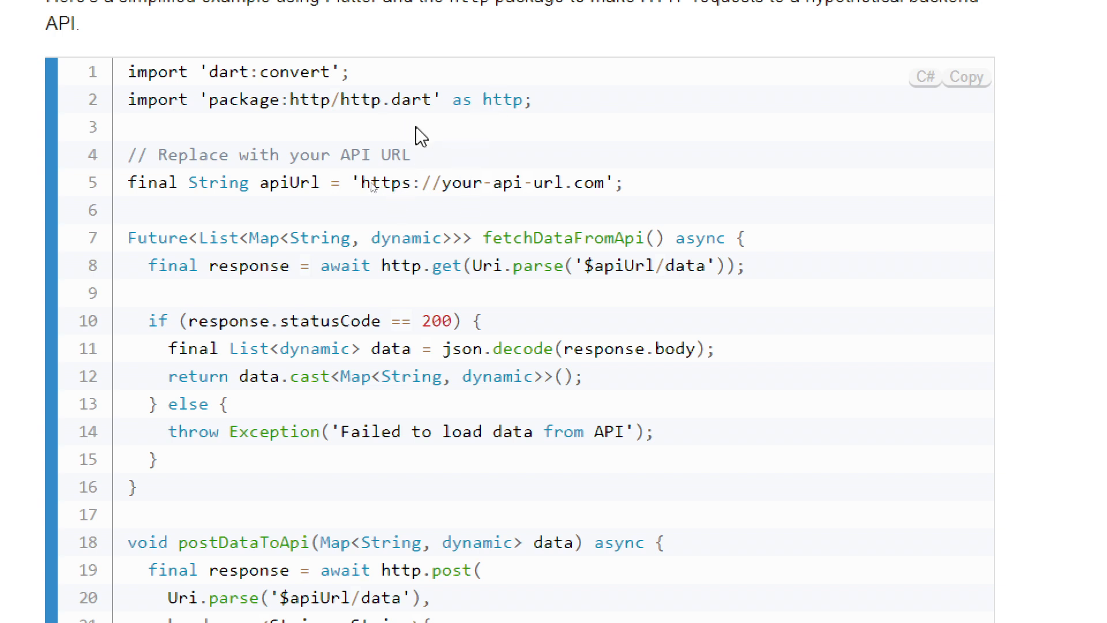
- Highlight the API-URL comment, the your-api-url placeholder and the 'Data posted successfully' comment while reading
{"action": "left_click_drag", "start_coordinate": [198, 154], "coordinate": [405, 154]}
{"action": "left_click", "coordinate": [125, 208]}
{"action": "left_click_drag", "start_coordinate": [441, 183], "coordinate": [563, 182]}
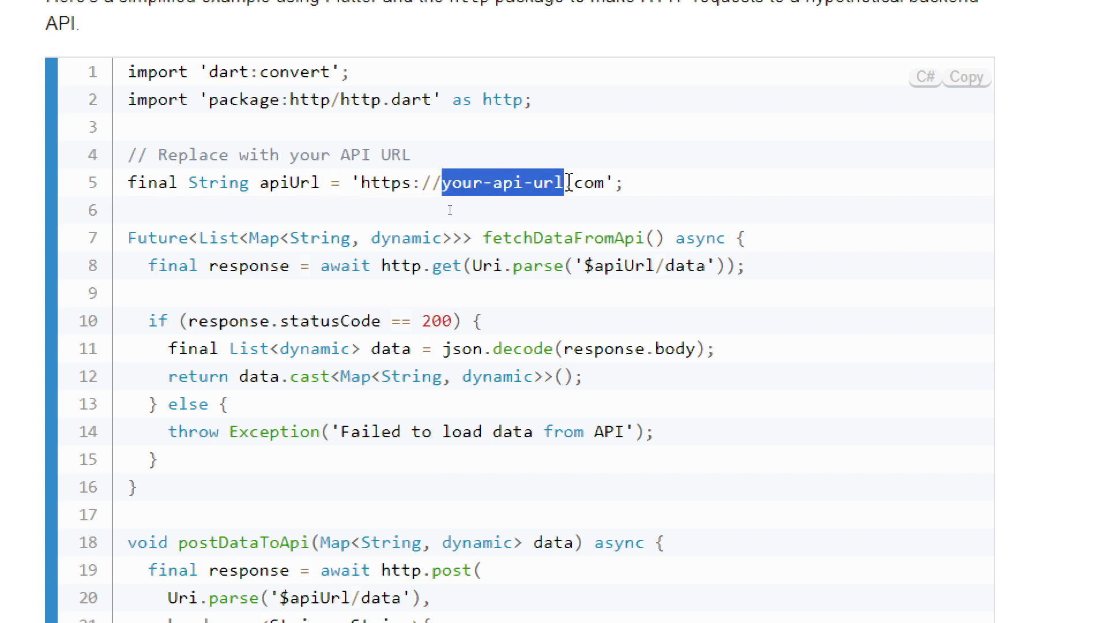
{"action": "left_click", "coordinate": [497, 267]}
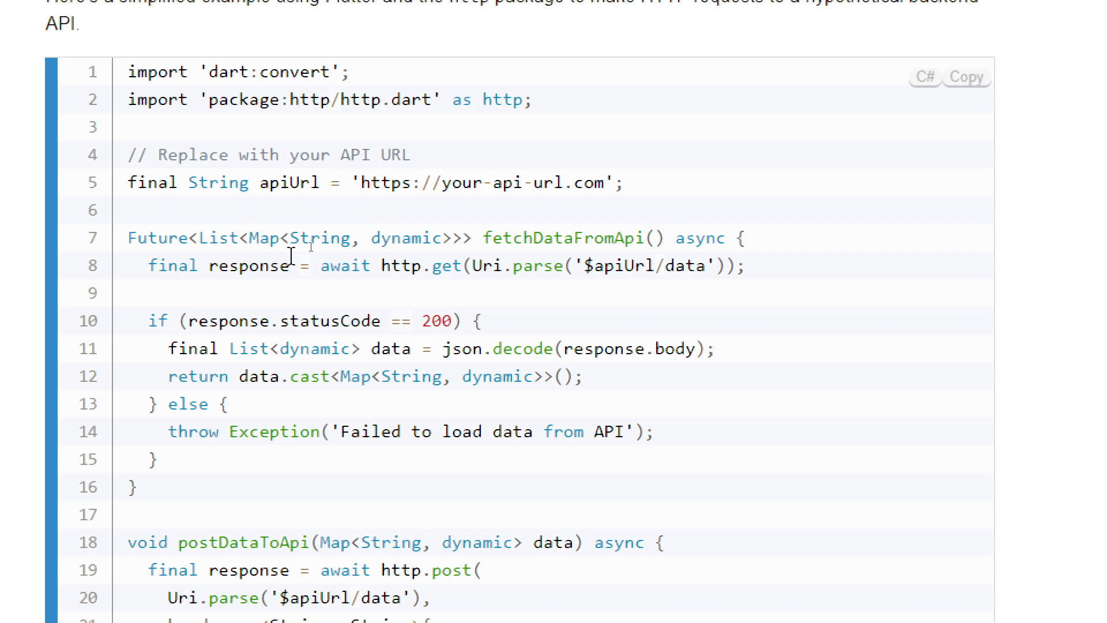
{"action": "scroll", "coordinate": [290, 256], "scroll_direction": "down", "scroll_amount": 2}
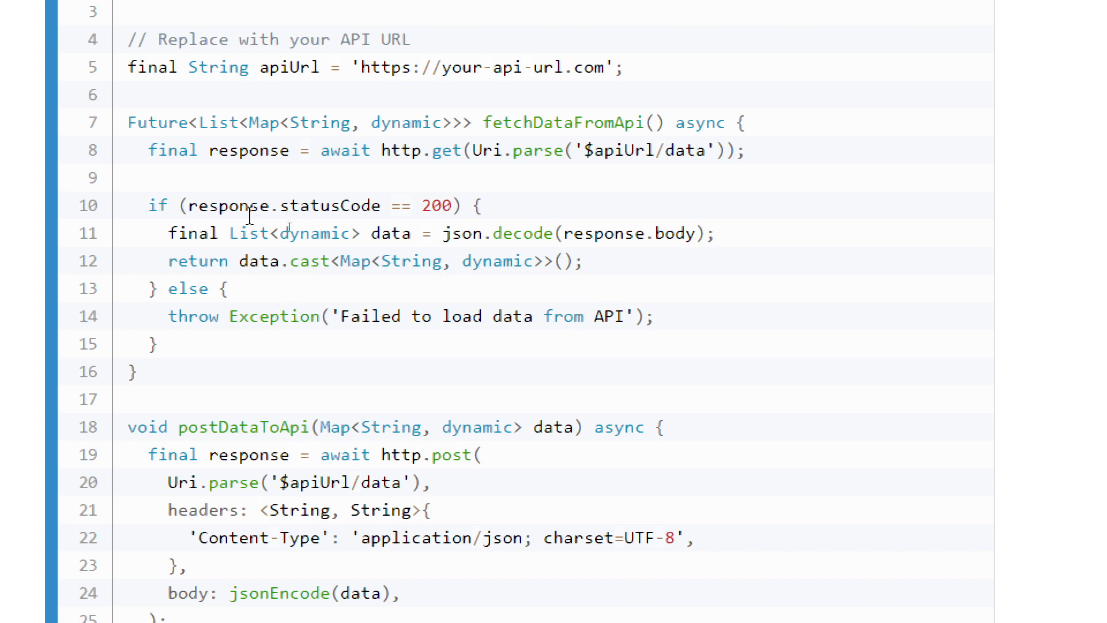
{"action": "scroll", "coordinate": [321, 283], "scroll_direction": "down", "scroll_amount": 2}
{"action": "scroll", "coordinate": [260, 243], "scroll_direction": "down", "scroll_amount": 2}
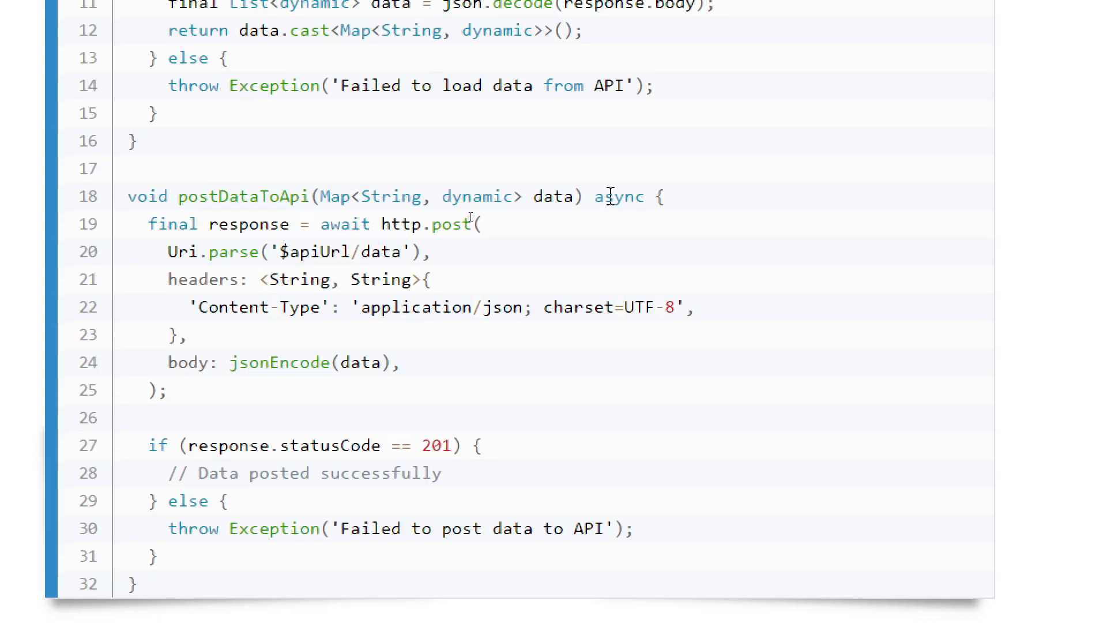
{"action": "scroll", "coordinate": [359, 361], "scroll_direction": "down", "scroll_amount": 3}
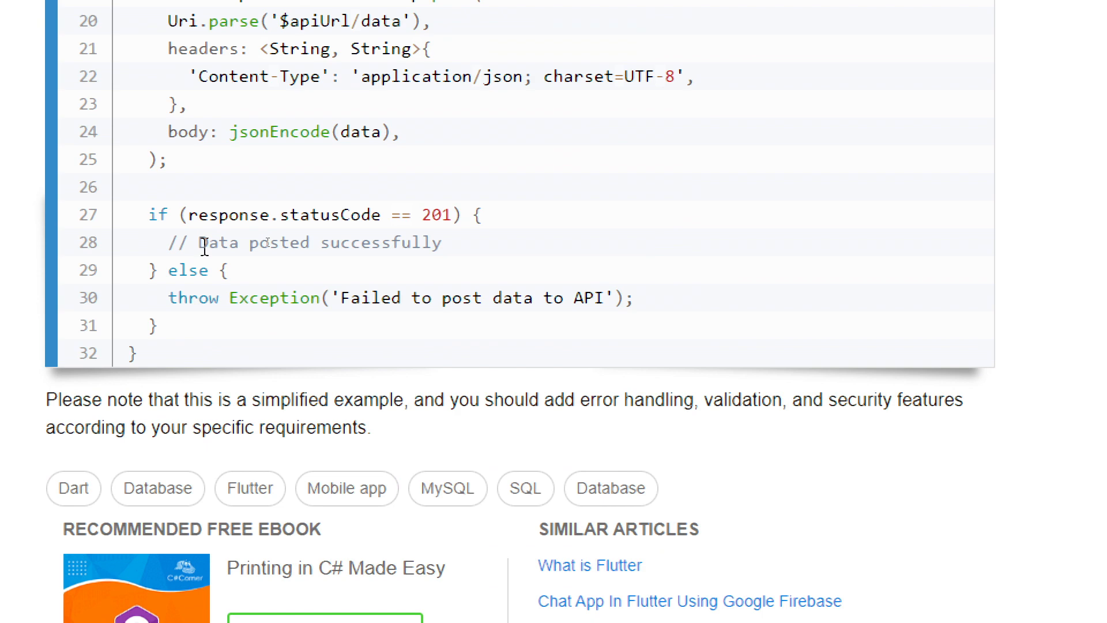
{"action": "left_click_drag", "start_coordinate": [200, 243], "coordinate": [441, 243]}
{"action": "left_click", "coordinate": [441, 248]}
{"action": "scroll", "coordinate": [294, 294], "scroll_direction": "up", "scroll_amount": 3}
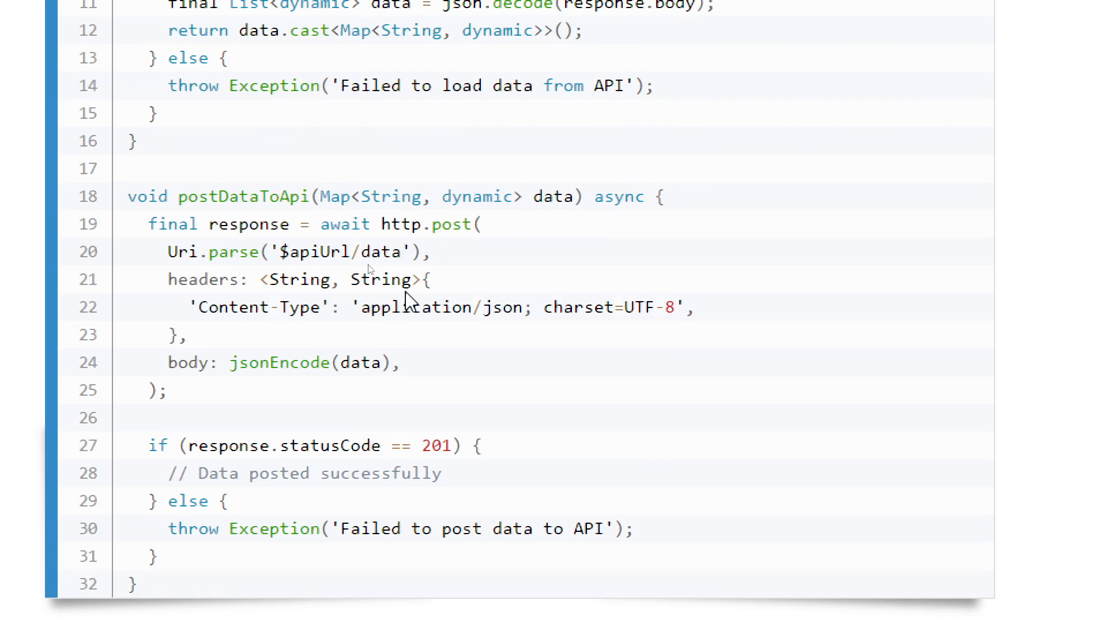
{"action": "scroll", "coordinate": [407, 299], "scroll_direction": "up", "scroll_amount": 5}
{"action": "scroll", "coordinate": [519, 286], "scroll_direction": "down", "scroll_amount": 2}
{"action": "scroll", "coordinate": [554, 216], "scroll_direction": "up", "scroll_amount": 2}
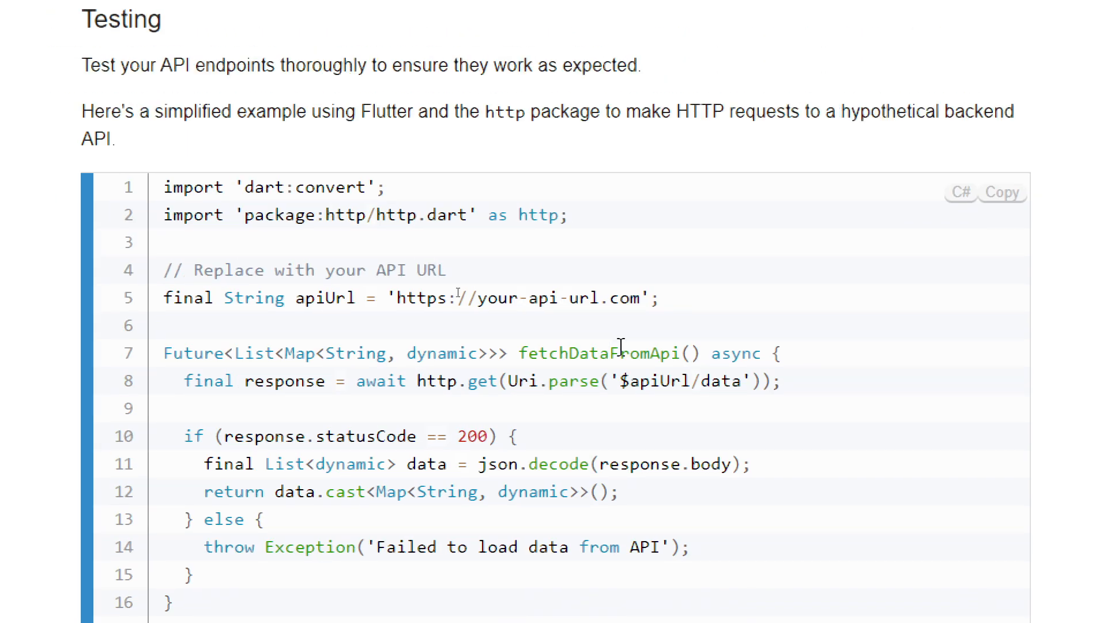
{"action": "scroll", "coordinate": [510, 290], "scroll_direction": "down", "scroll_amount": 4}
{"action": "scroll", "coordinate": [510, 290], "scroll_direction": "up", "scroll_amount": 2}
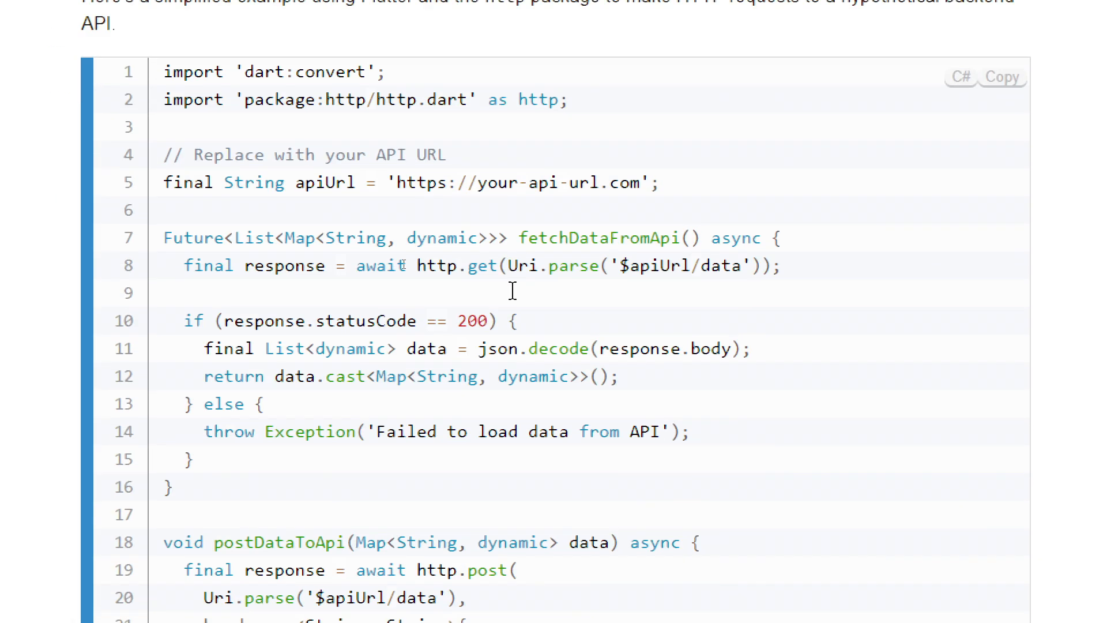
{"action": "scroll", "coordinate": [416, 299], "scroll_direction": "up", "scroll_amount": 1}
{"action": "scroll", "coordinate": [346, 122], "scroll_direction": "down", "scroll_amount": 1}
- Copy the article's Flutter HTTP example code and switch over to VS Code
{"action": "left_click", "coordinate": [1010, 79]}
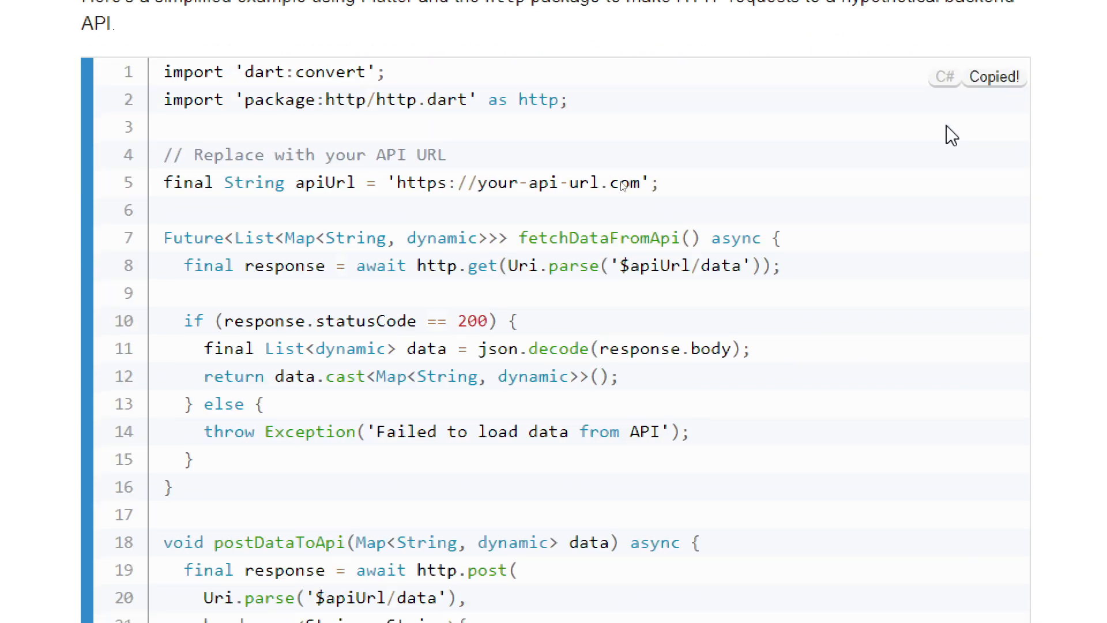
{"action": "left_click", "coordinate": [600, 613]}
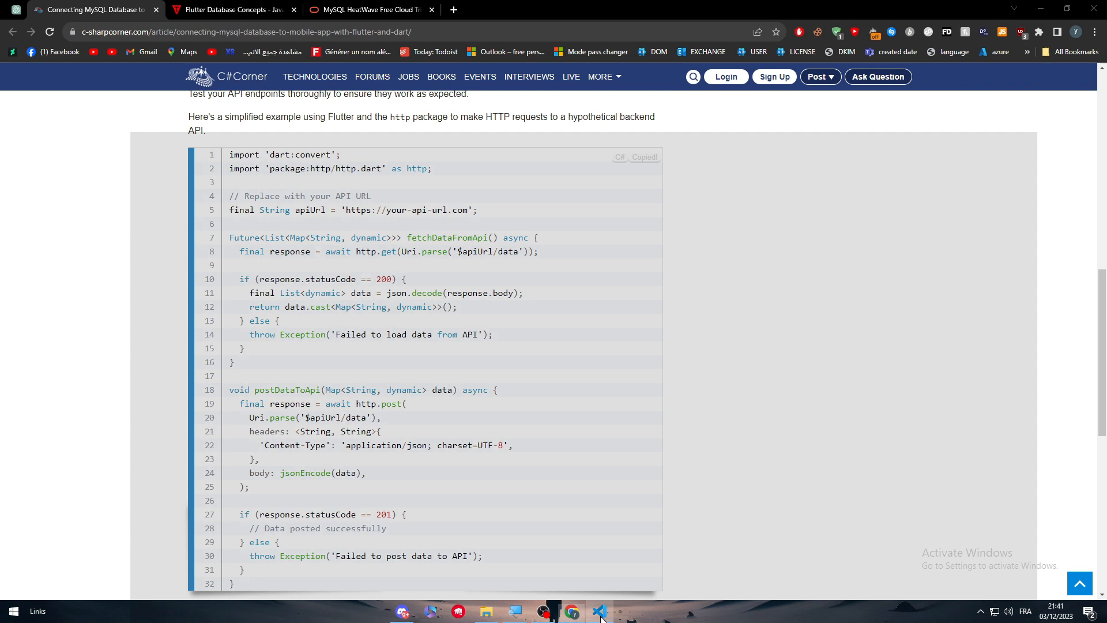
- Create a new untitled text file and clear a stray typed character from it
{"action": "left_click", "coordinate": [30, 11]}
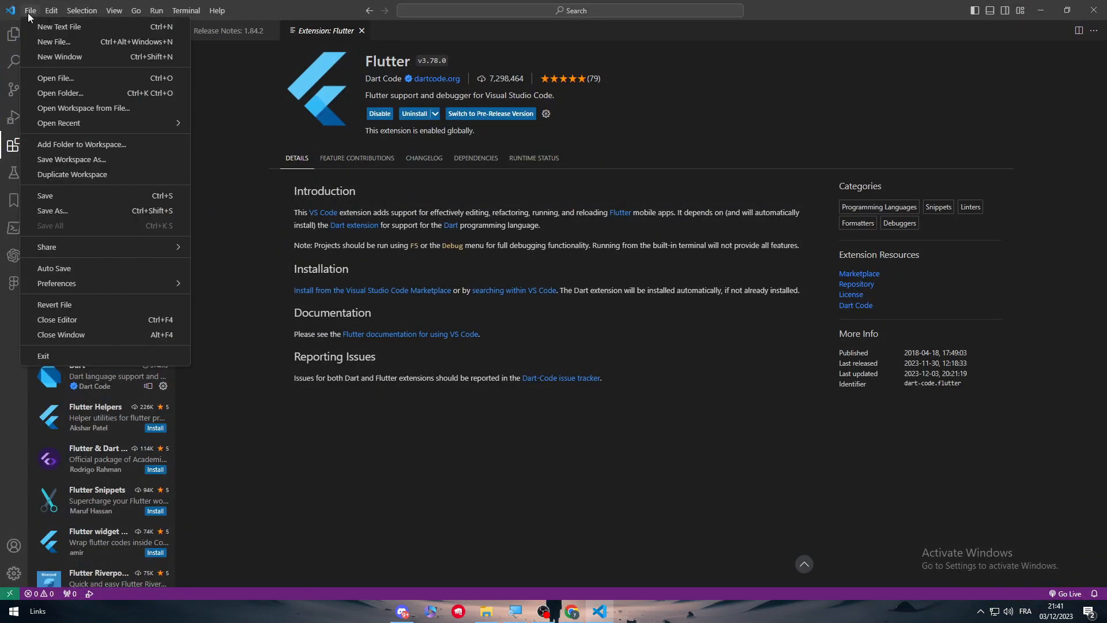
{"action": "left_click", "coordinate": [59, 26]}
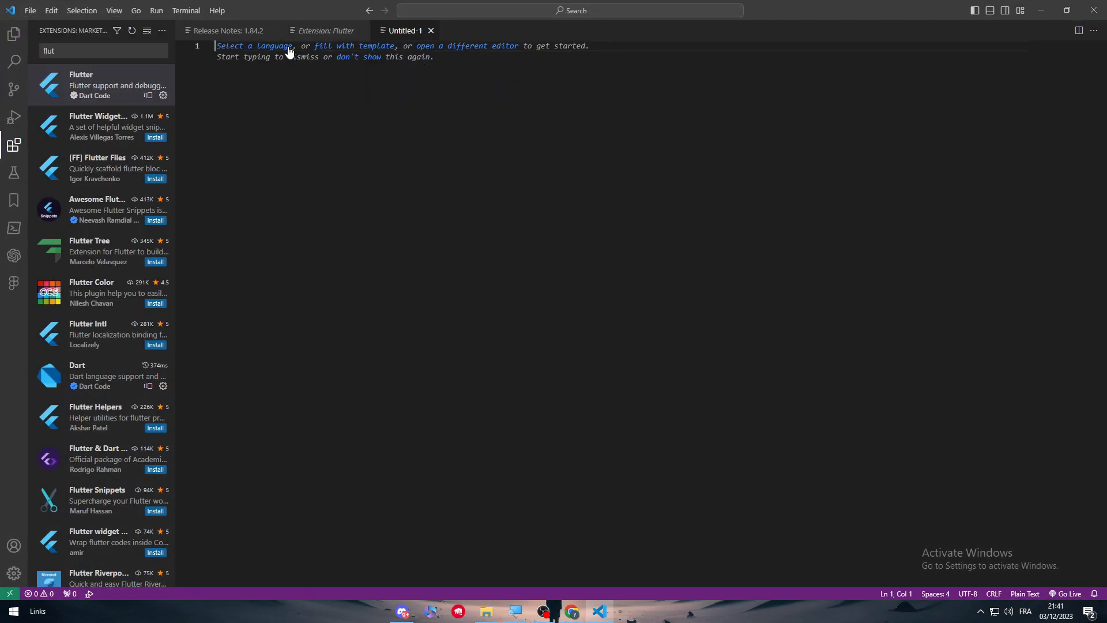
{"action": "left_click", "coordinate": [276, 46]}
{"action": "type", "text": "c"}
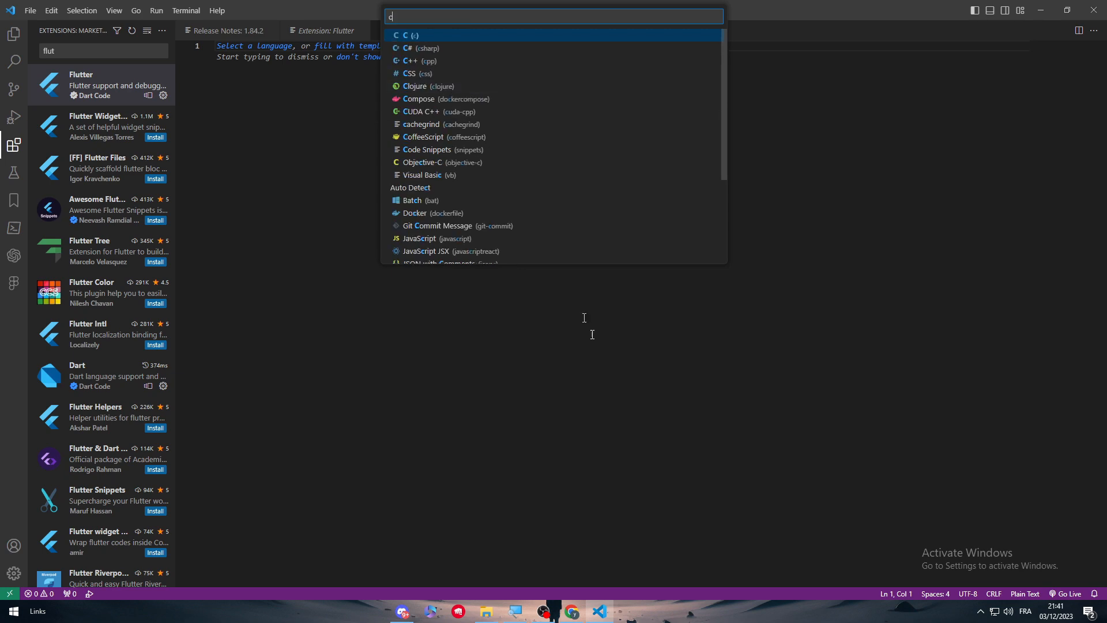
{"action": "left_click", "coordinate": [605, 612]}
{"action": "left_click", "coordinate": [599, 611]}
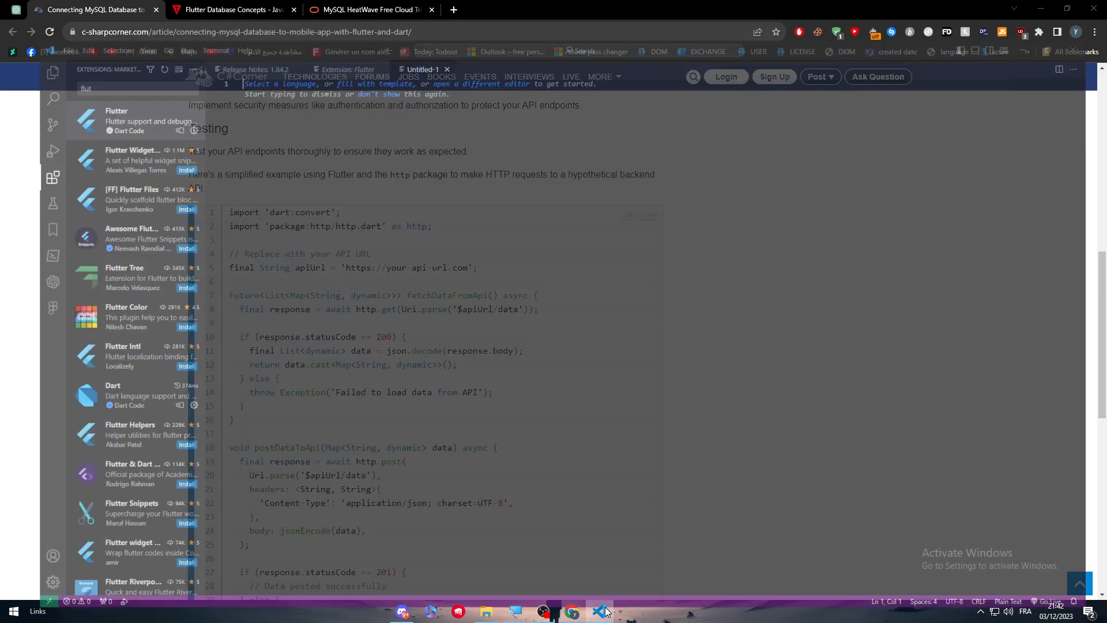
{"action": "type", "text": "c"}
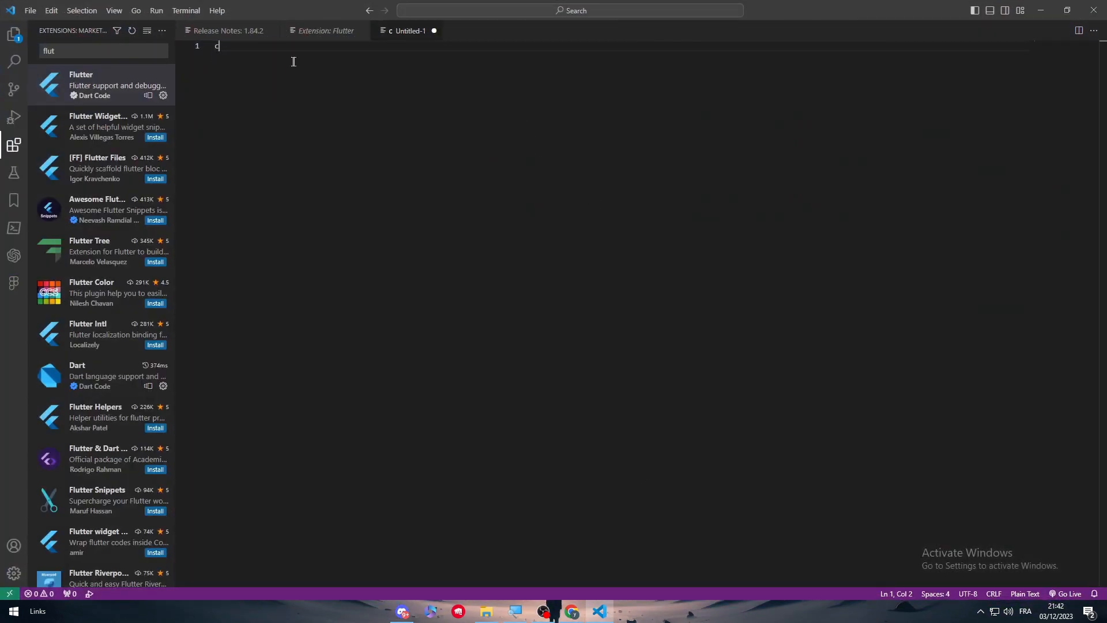
{"action": "key", "text": "BackSpace"}
- Set the file's language to C# and paste the copied Dart fetch-and-post code
{"action": "left_click", "coordinate": [255, 46]}
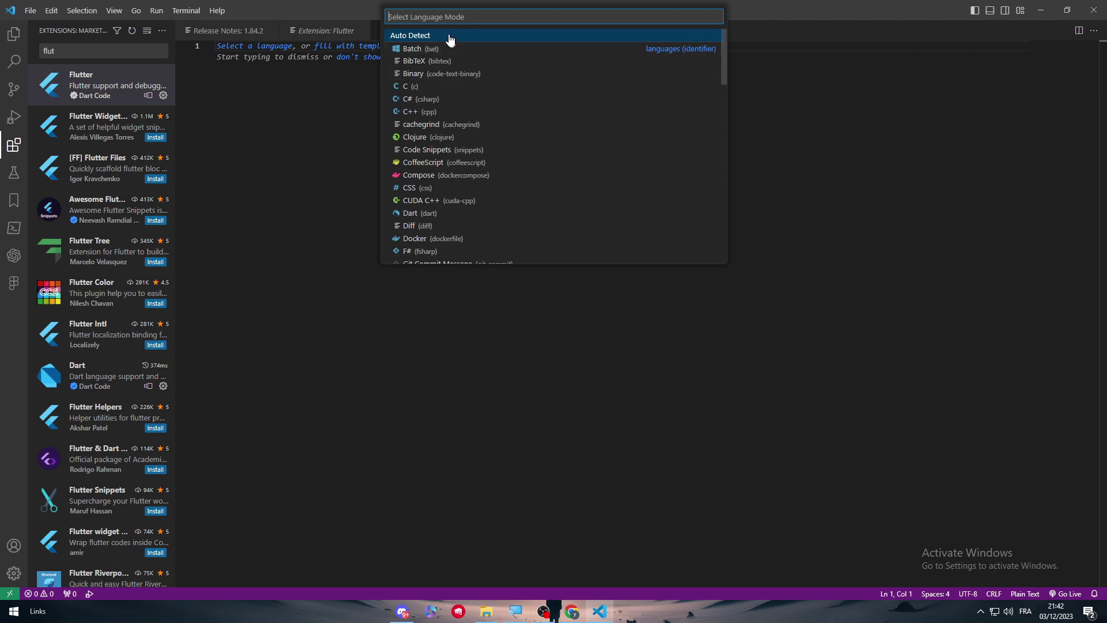
{"action": "left_click", "coordinate": [424, 99]}
{"action": "key", "text": "ctrl+v"}
{"action": "scroll", "coordinate": [463, 294], "scroll_direction": "down", "scroll_amount": 1}
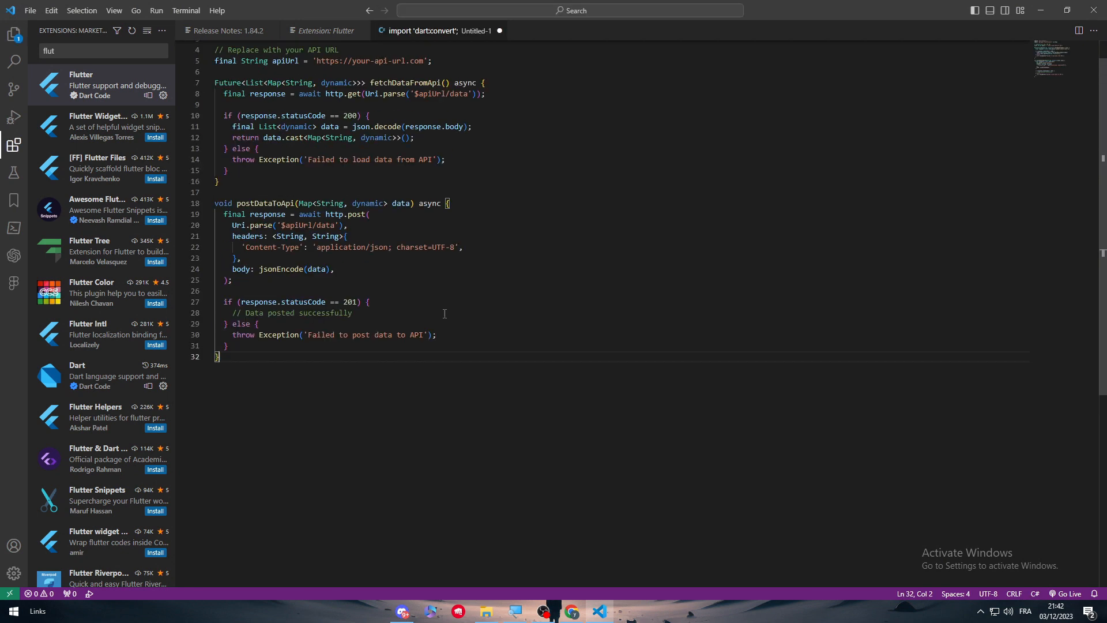
{"action": "scroll", "coordinate": [431, 298], "scroll_direction": "up", "scroll_amount": 1}
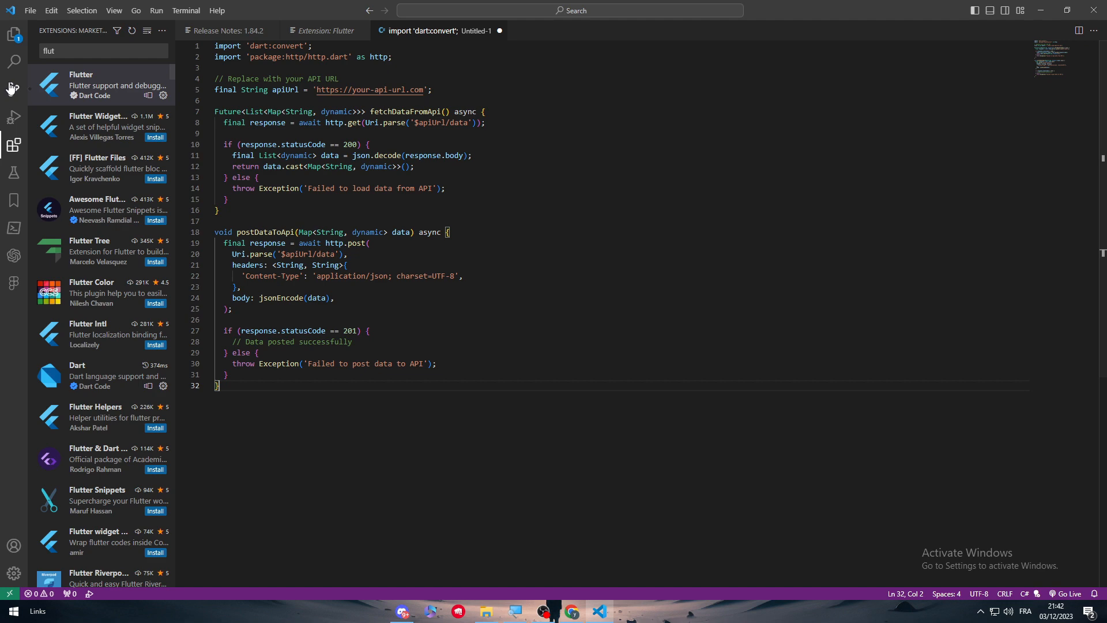
- Run and Debug the saved Untitled-1.cs, install Microsoft's C# extension when prompted, and return to the file
{"action": "left_click", "coordinate": [14, 119]}
{"action": "left_click", "coordinate": [102, 97]}
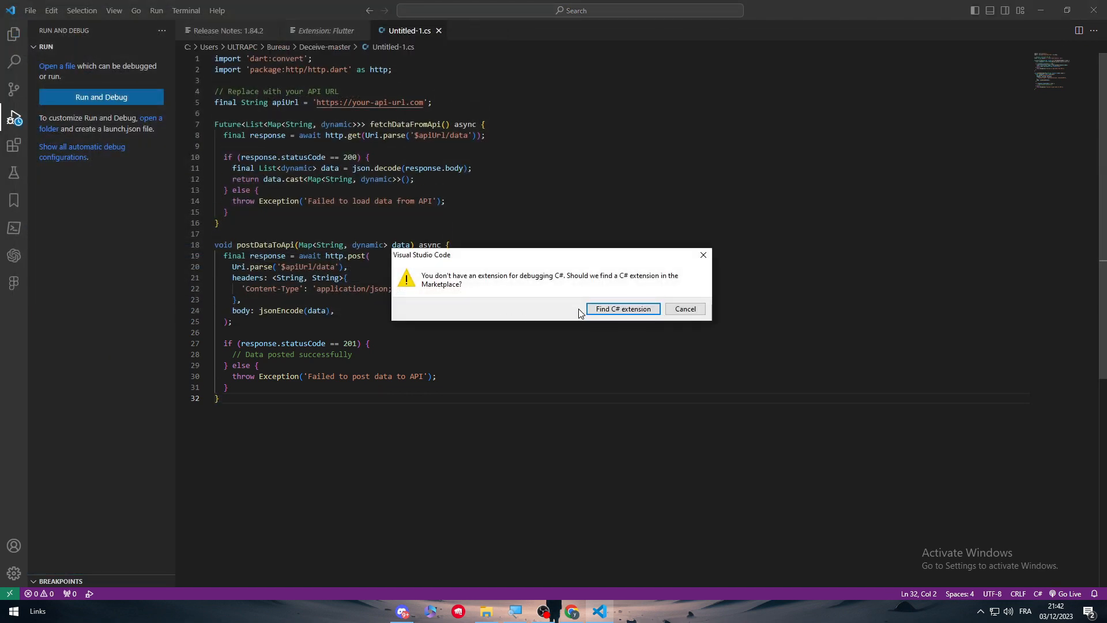
{"action": "left_click", "coordinate": [618, 309]}
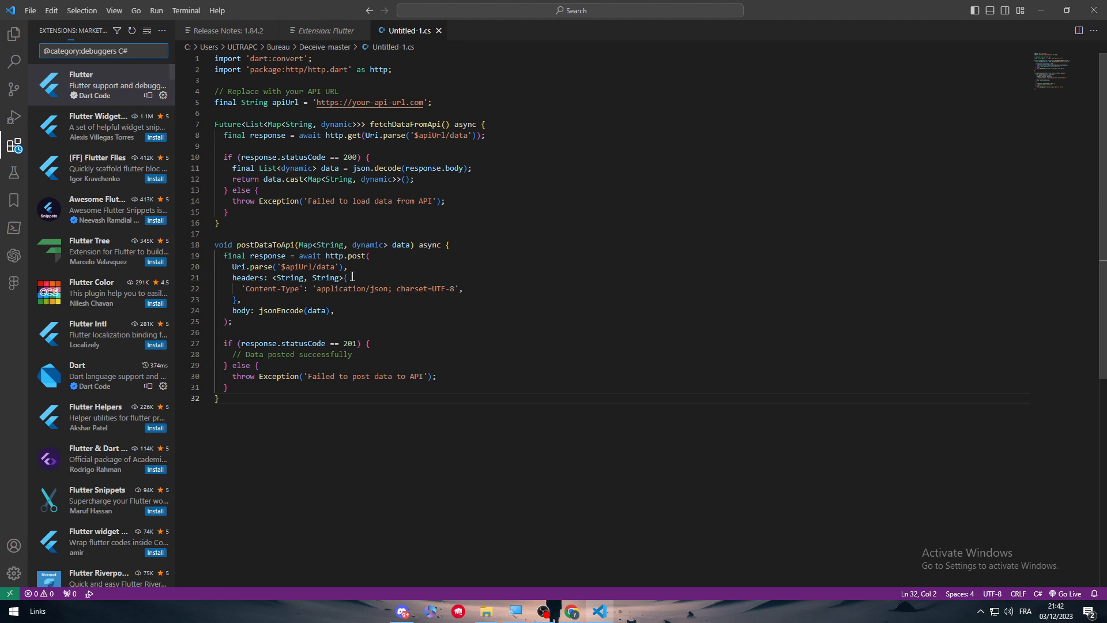
{"action": "left_click", "coordinate": [156, 95]}
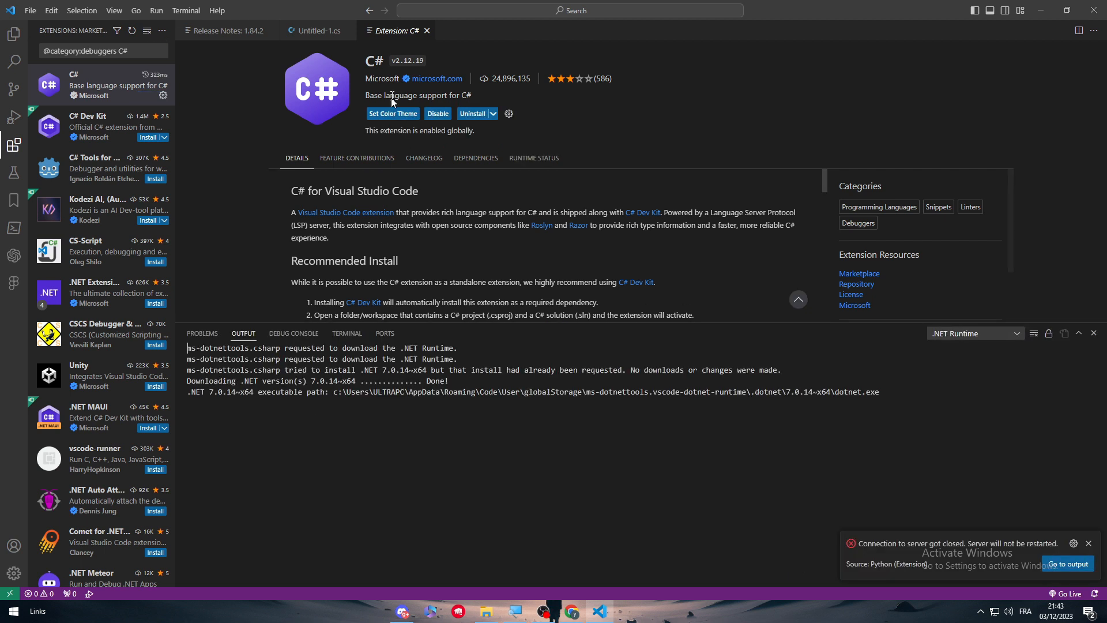
{"action": "left_click", "coordinate": [312, 30]}
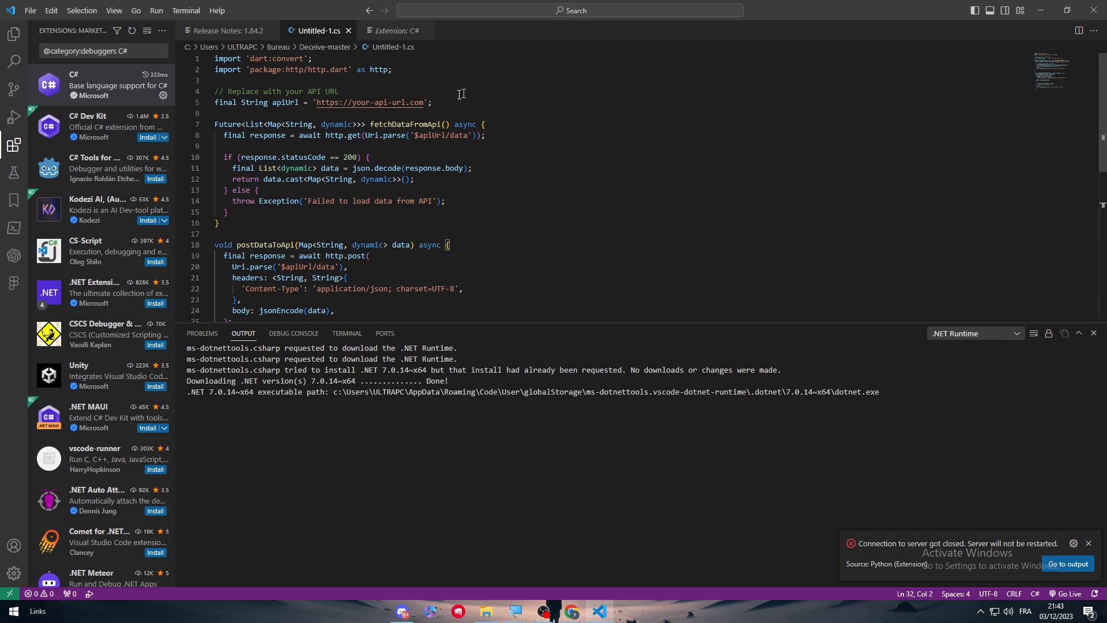
- Retry Run and Debug; settings.json opens, search for a JSON-with-Comments debugger, then return to Untitled-1.cs
{"action": "left_click", "coordinate": [15, 113]}
{"action": "left_click", "coordinate": [101, 68]}
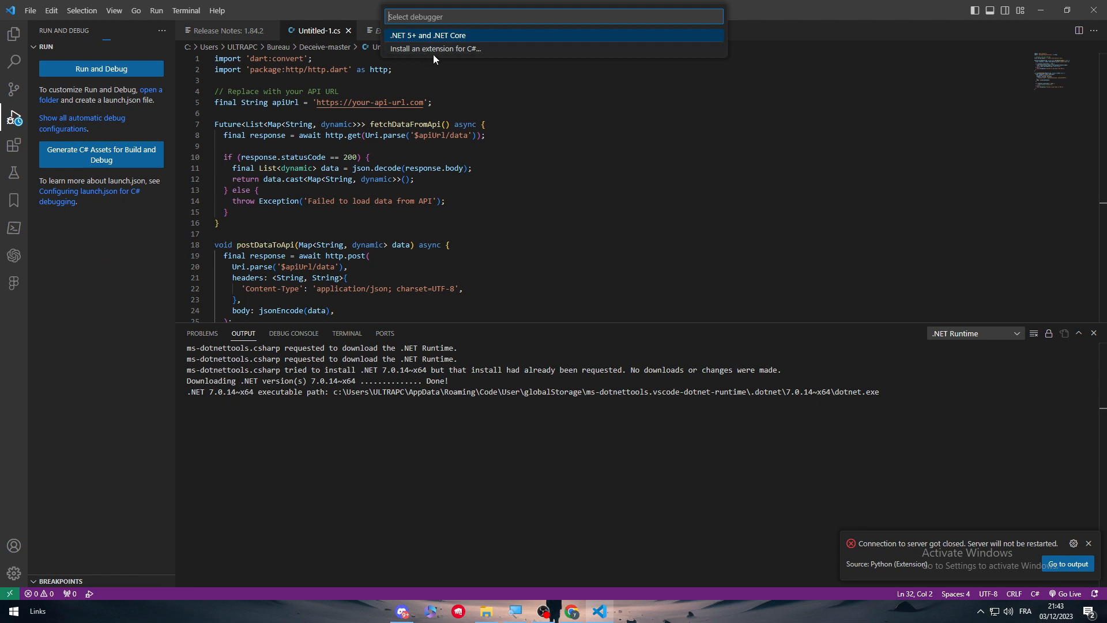
{"action": "left_click", "coordinate": [447, 41]}
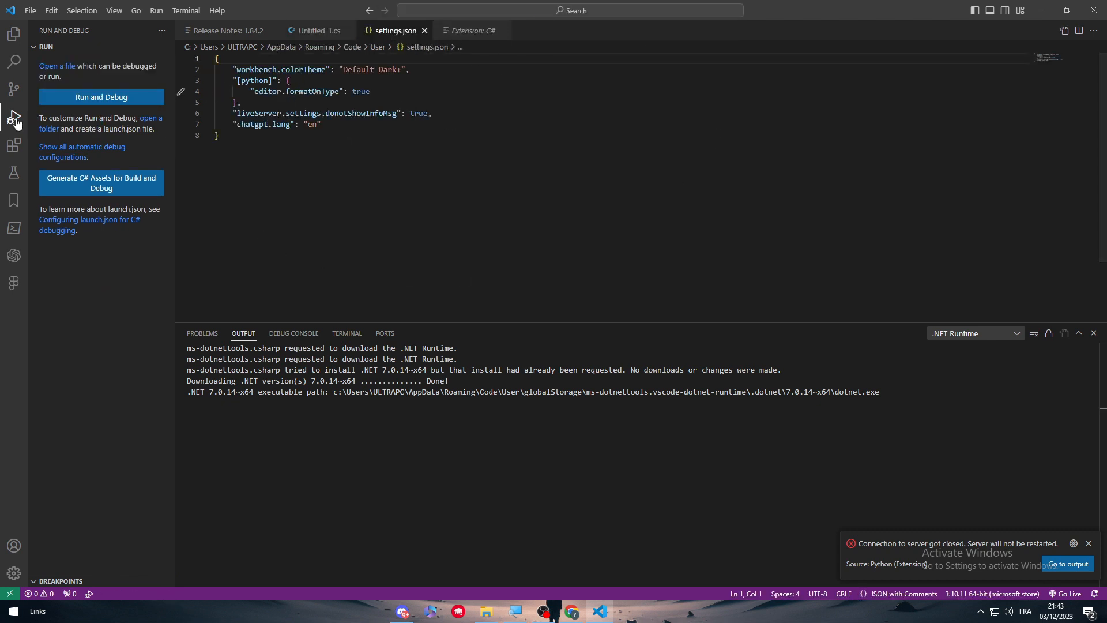
{"action": "left_click", "coordinate": [102, 97]}
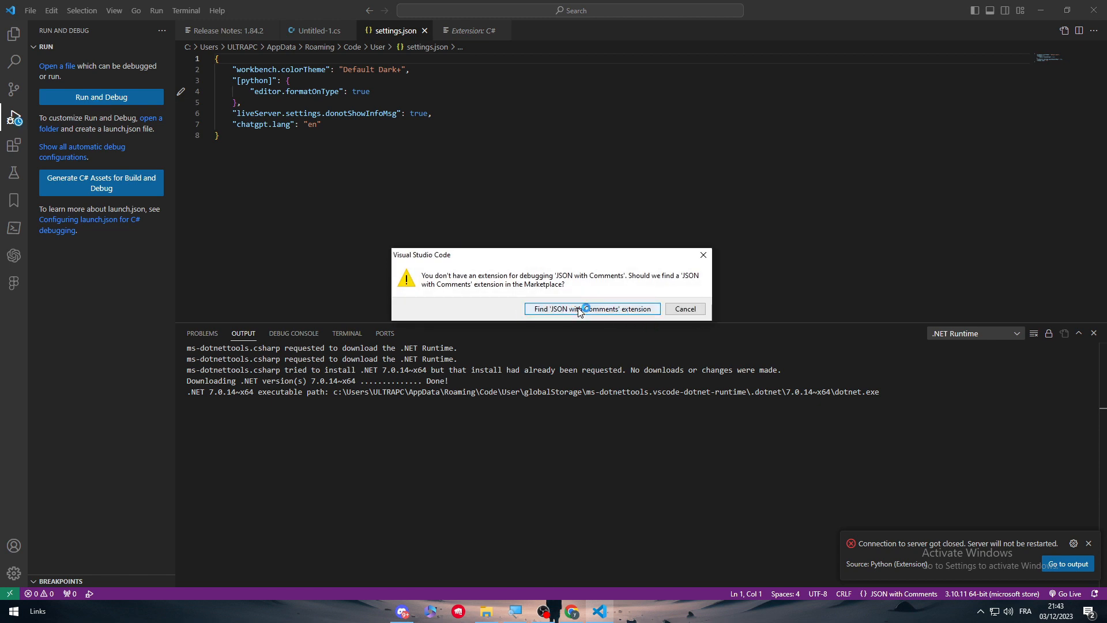
{"action": "left_click", "coordinate": [605, 311]}
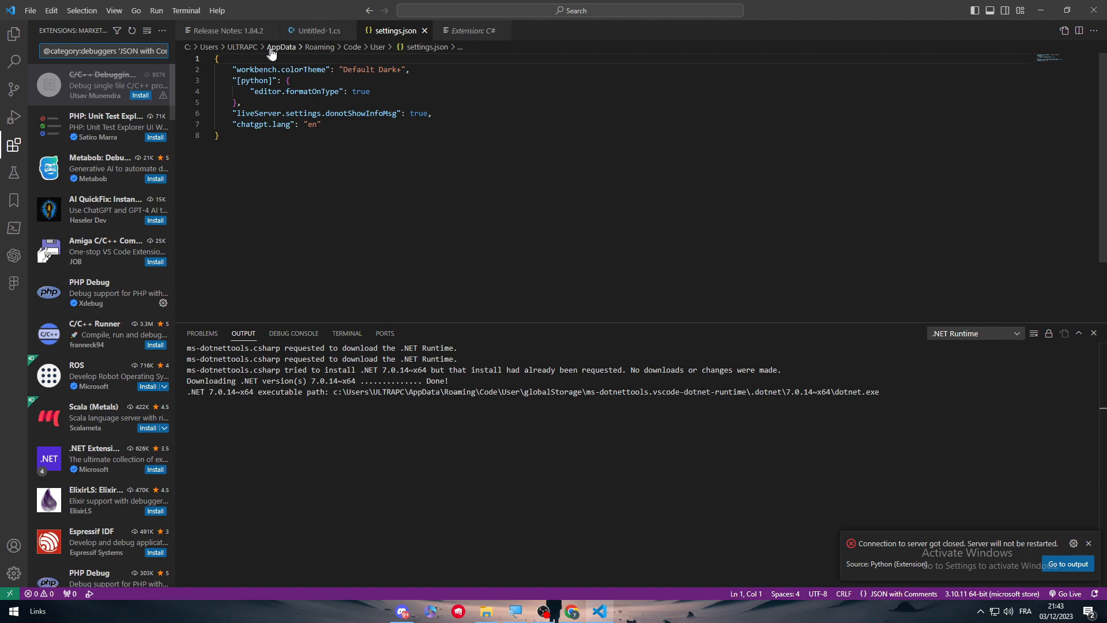
{"action": "left_click", "coordinate": [312, 30]}
{"action": "scroll", "coordinate": [389, 216], "scroll_direction": "down", "scroll_amount": 3}
{"action": "scroll", "coordinate": [427, 245], "scroll_direction": "up", "scroll_amount": 2}
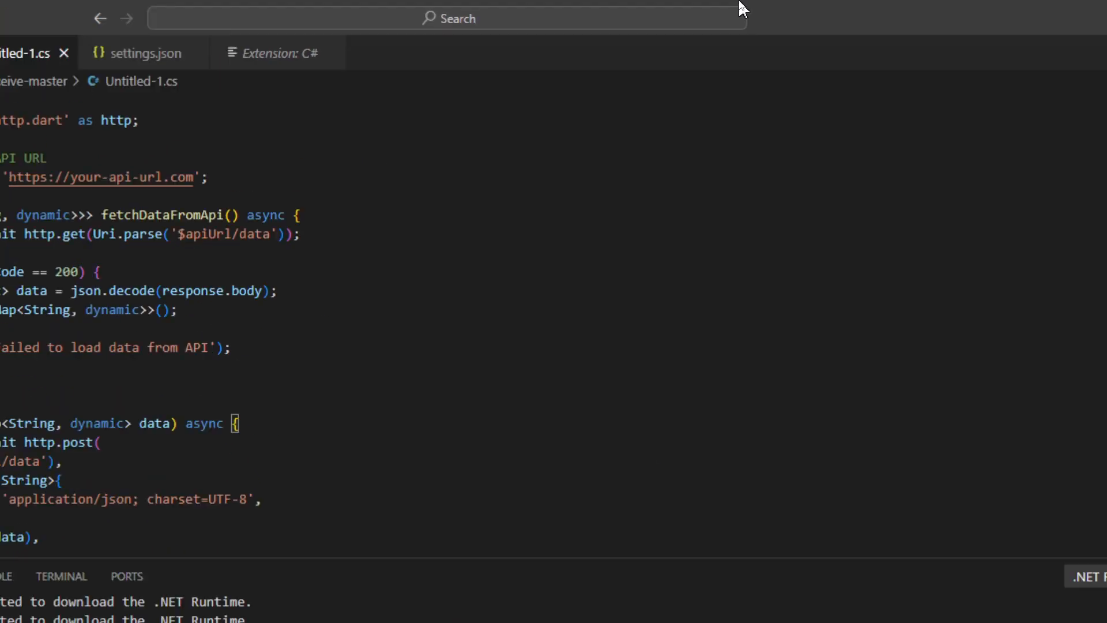
- Check the debug console output and open a PowerShell integrated terminal
{"action": "double_click", "coordinate": [609, 391]}
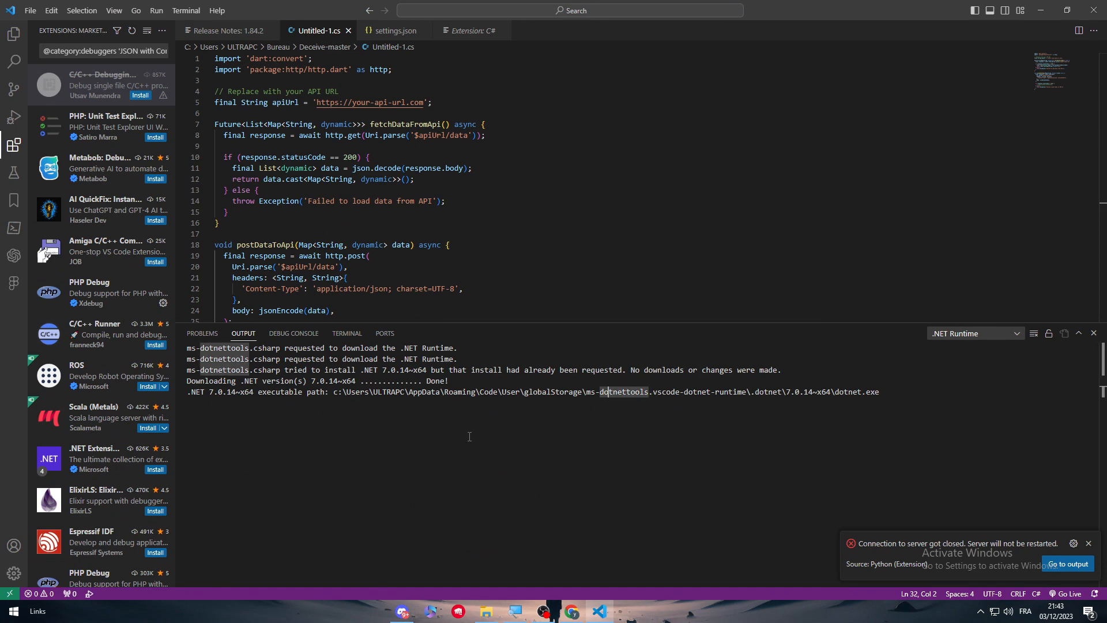
{"action": "left_click", "coordinate": [293, 334]}
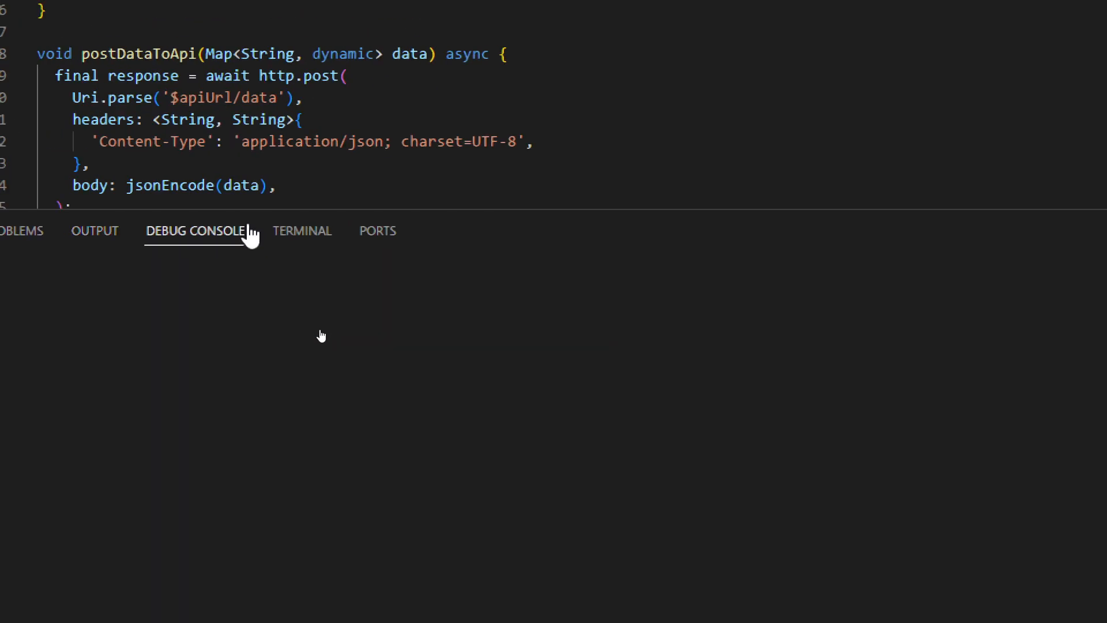
{"action": "left_click", "coordinate": [380, 232]}
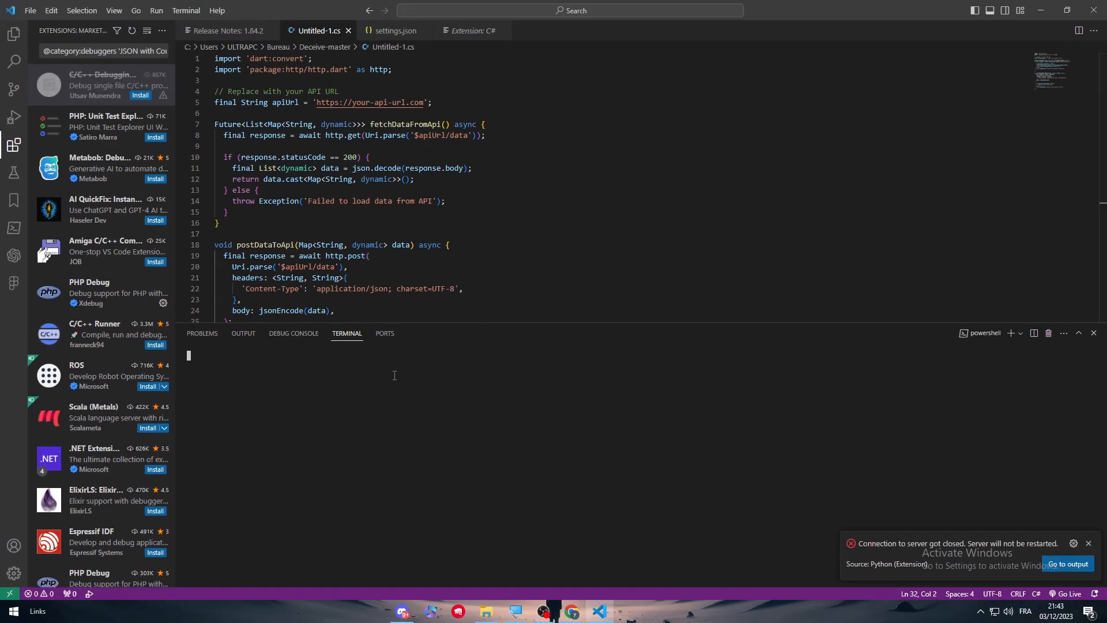
{"action": "left_click", "coordinate": [1061, 333]}
{"action": "left_click", "coordinate": [643, 222]}
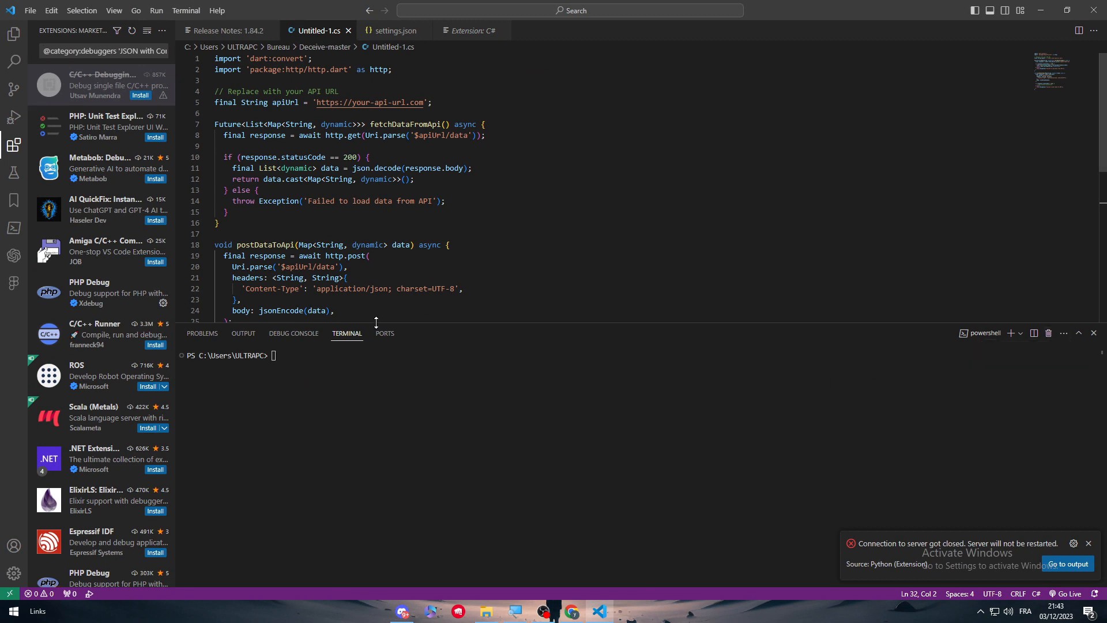
{"action": "scroll", "coordinate": [519, 208], "scroll_direction": "down", "scroll_amount": 5}
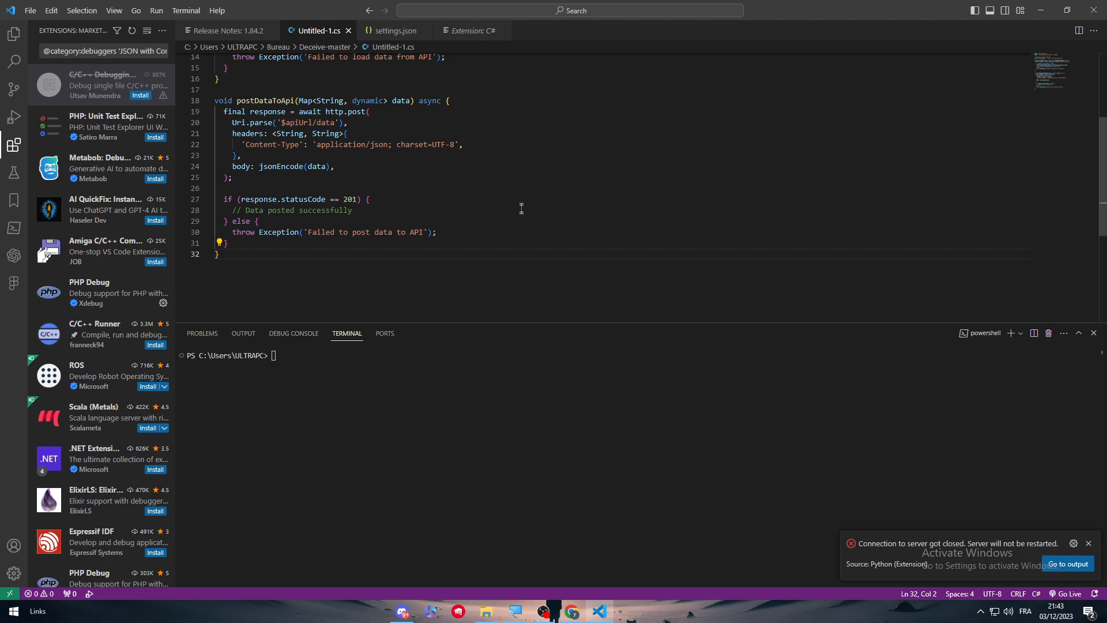
{"action": "scroll", "coordinate": [519, 208], "scroll_direction": "up", "scroll_amount": 5}
{"action": "scroll", "coordinate": [520, 259], "scroll_direction": "down", "scroll_amount": 5}
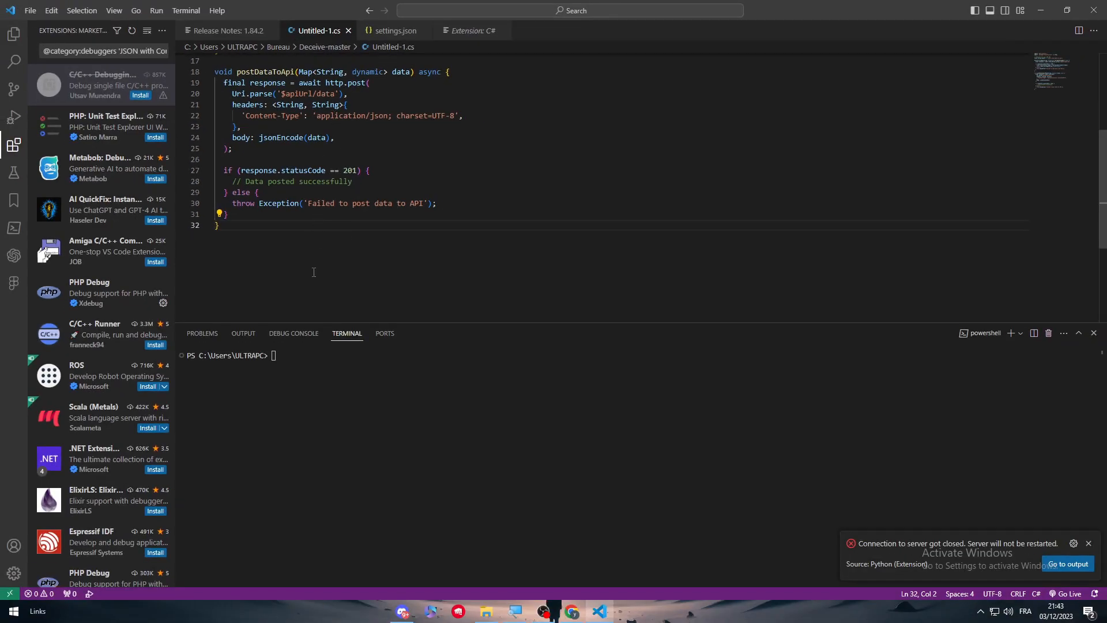
- Focus the terminal, then switch to the C# Corner article in Chrome for comparison
{"action": "left_click", "coordinate": [393, 366]}
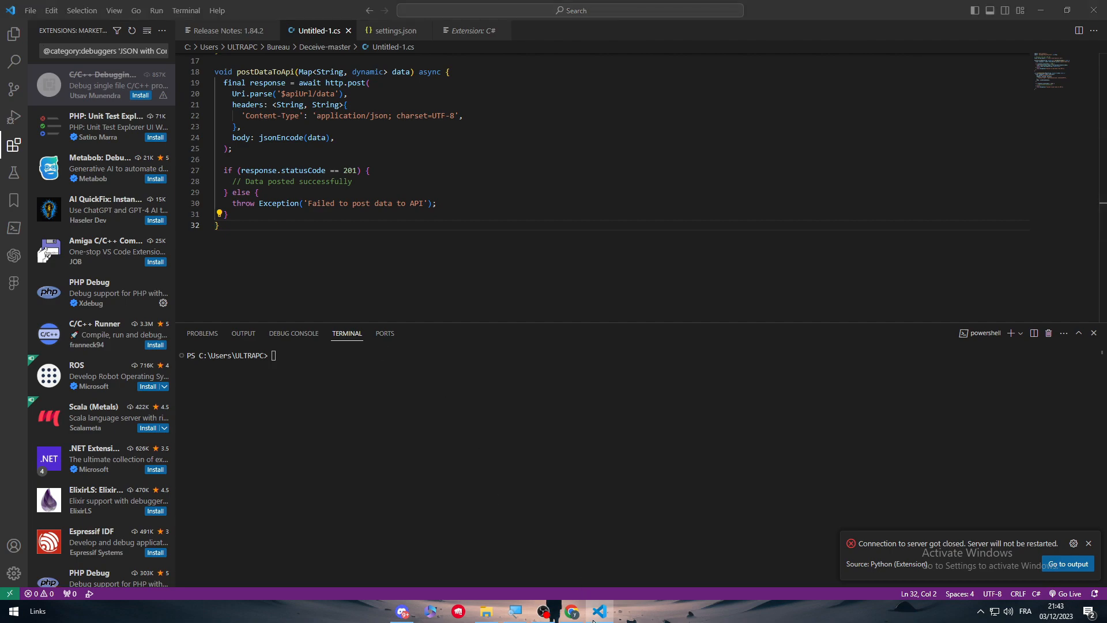
{"action": "left_click", "coordinate": [571, 611]}
{"action": "scroll", "coordinate": [730, 436], "scroll_direction": "down", "scroll_amount": 2}
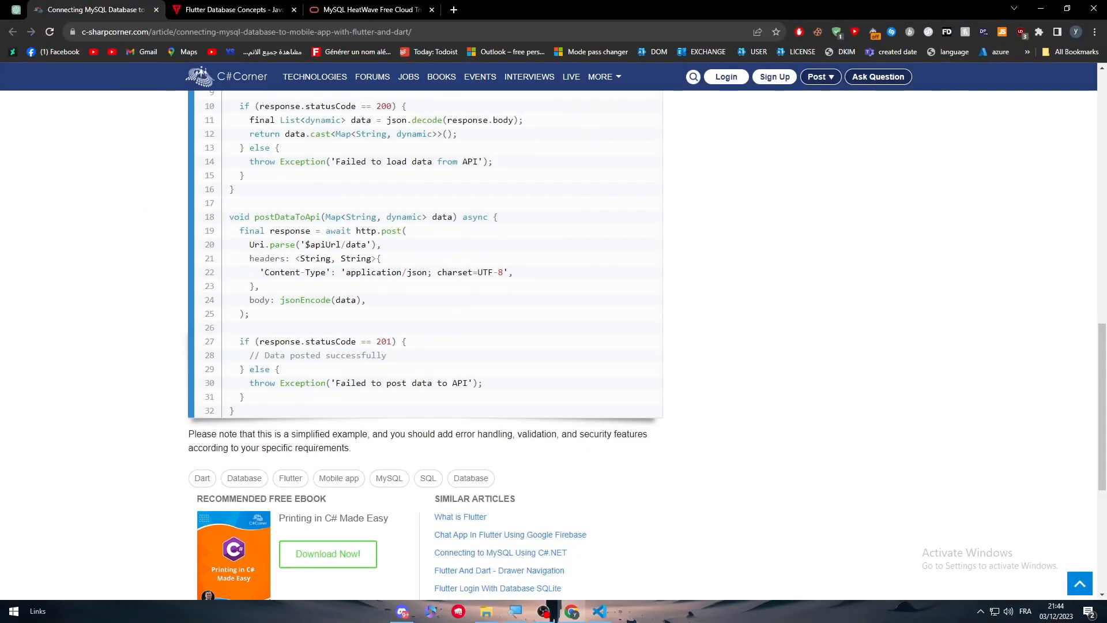
{"action": "scroll", "coordinate": [232, 443], "scroll_direction": "up", "scroll_amount": 1}
{"action": "scroll", "coordinate": [232, 444], "scroll_direction": "up", "scroll_amount": 2}
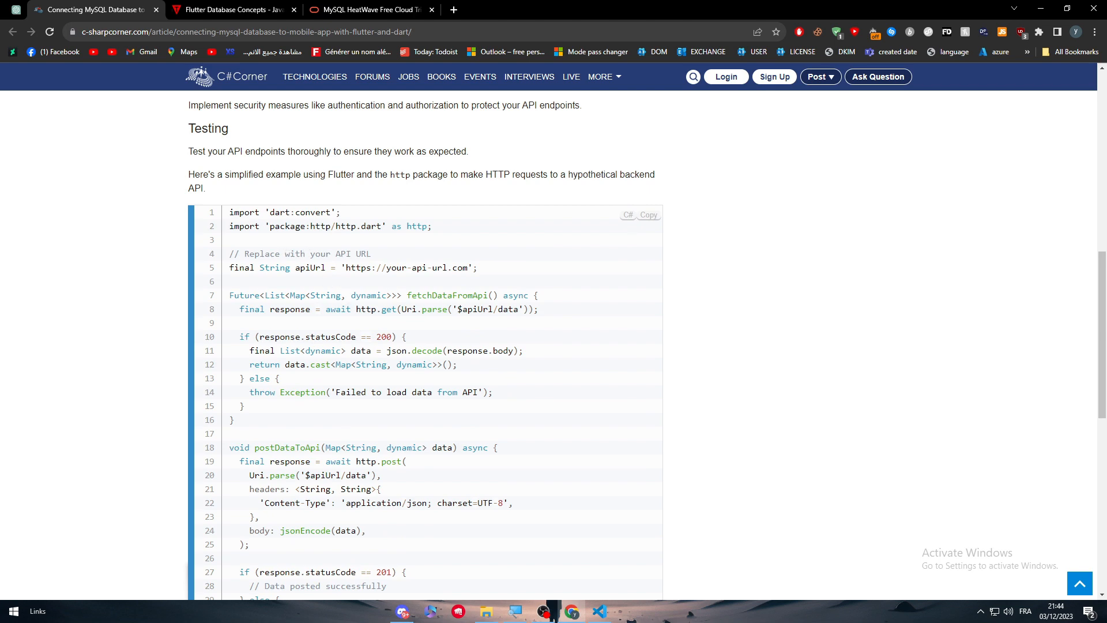
{"action": "left_click_drag", "start_coordinate": [230, 212], "coordinate": [257, 185]}
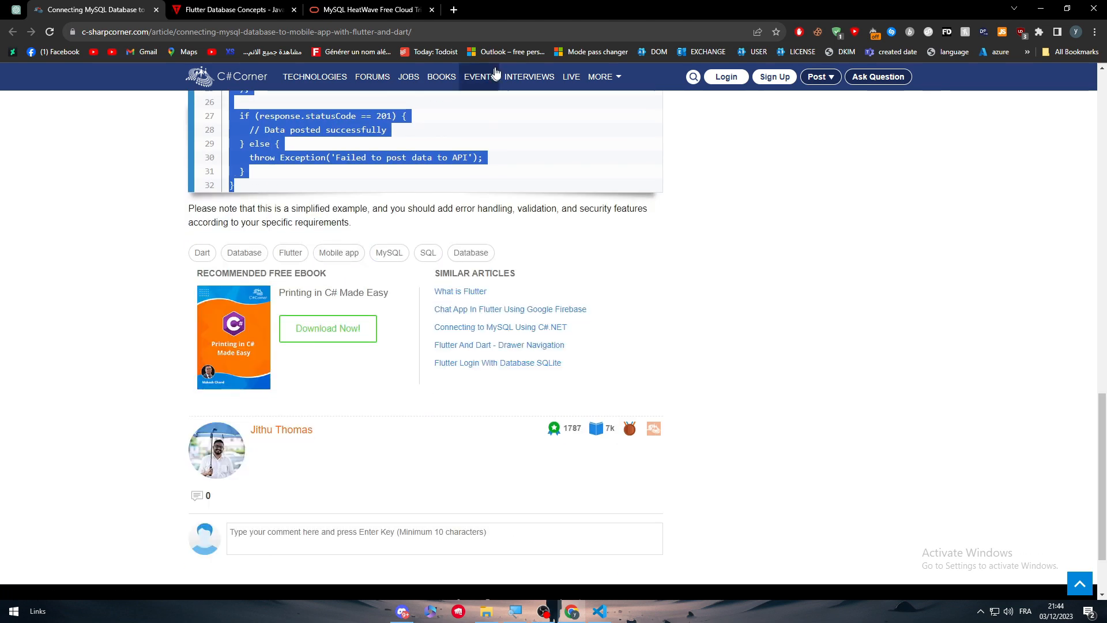
- Open a new browser tab to head to ChatGPT
{"action": "left_click", "coordinate": [454, 10]}
{"action": "type", "text": "chat.openai.com"}
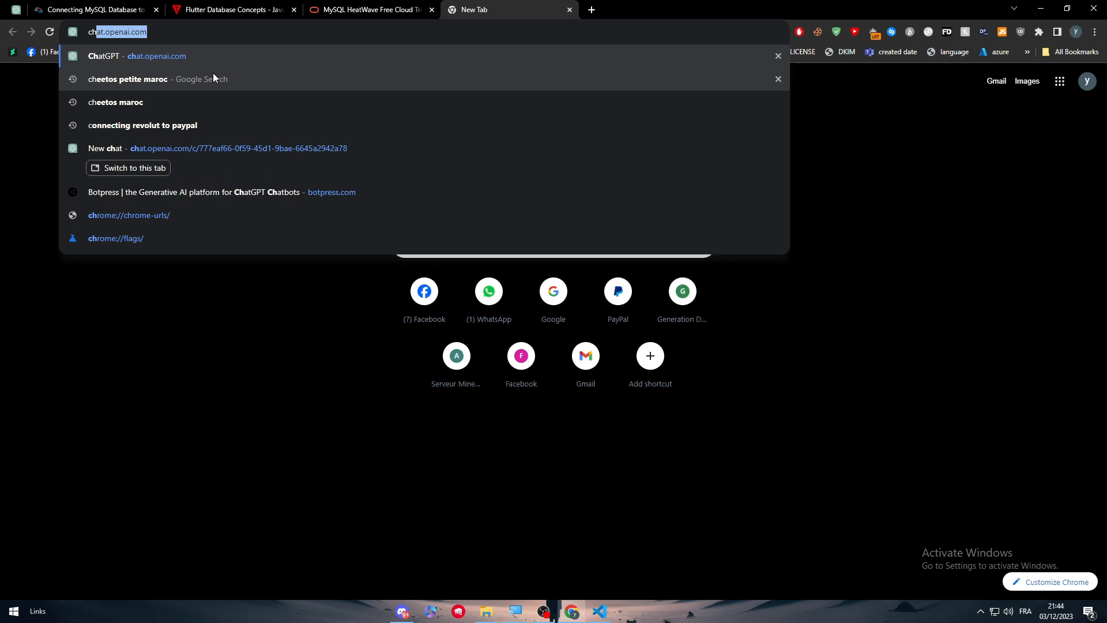
- Open chat.openai.com and paste the article's Dart code into the message box with a new line
{"action": "left_click", "coordinate": [203, 57]}
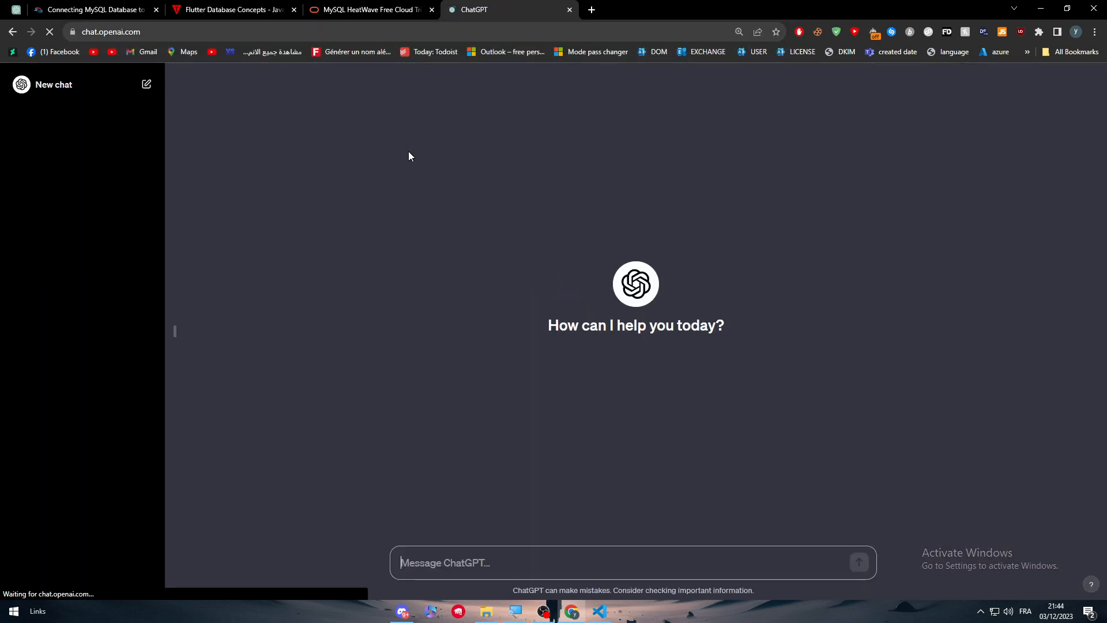
{"action": "key", "text": "ctrl+v"}
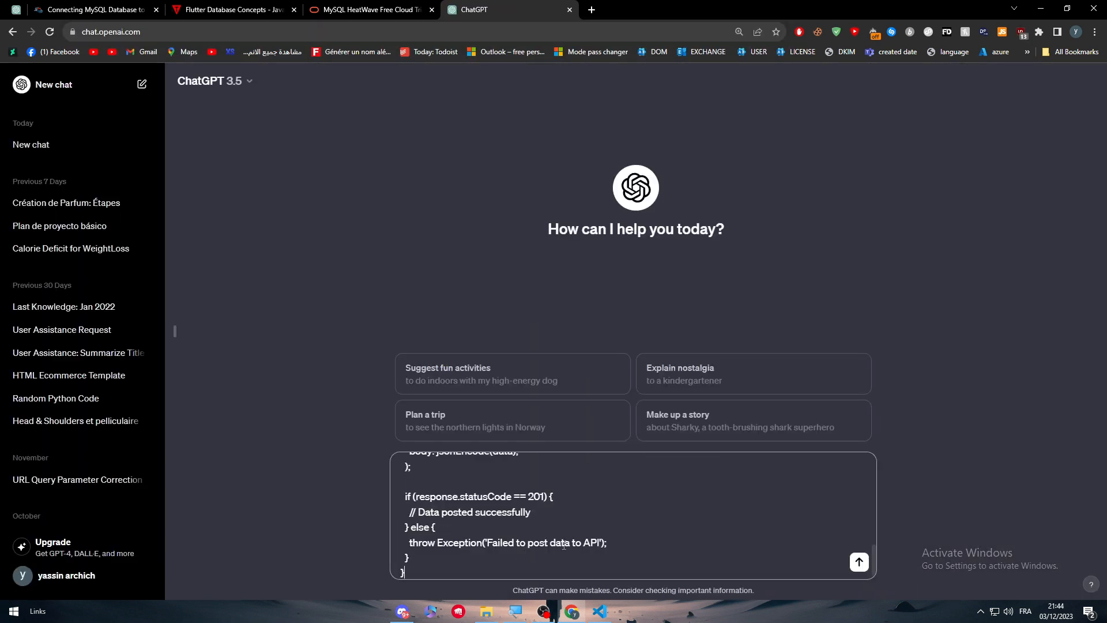
{"action": "key", "text": "shift+Return"}
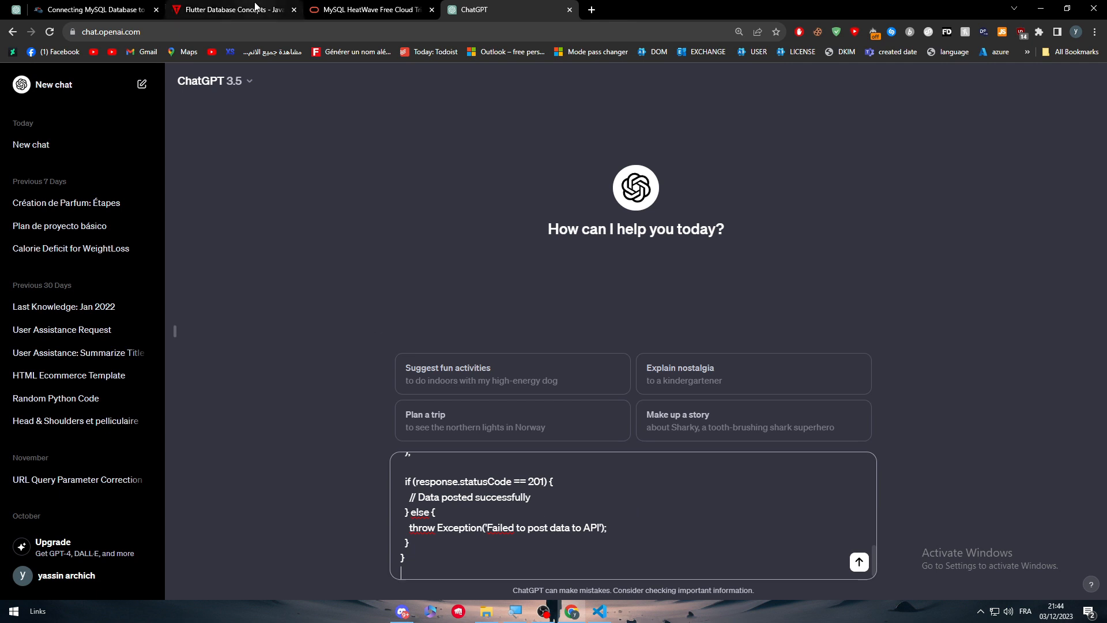
- Copy the article's closing note about adding error handling, validation and security
{"action": "left_click", "coordinate": [233, 10]}
{"action": "left_click", "coordinate": [95, 10]}
{"action": "left_click", "coordinate": [779, 259]}
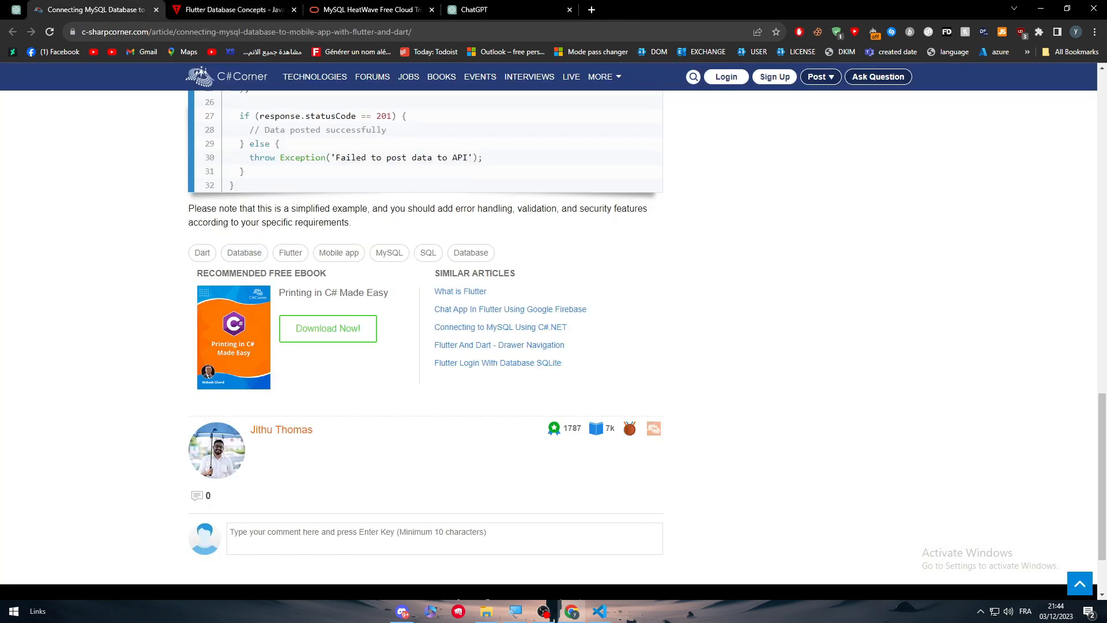
{"action": "left_click_drag", "start_coordinate": [291, 208], "coordinate": [350, 222]}
{"action": "key", "text": "ctrl+c"}
- Paste the note after the code in ChatGPT and send the message
{"action": "left_click", "coordinate": [474, 10]}
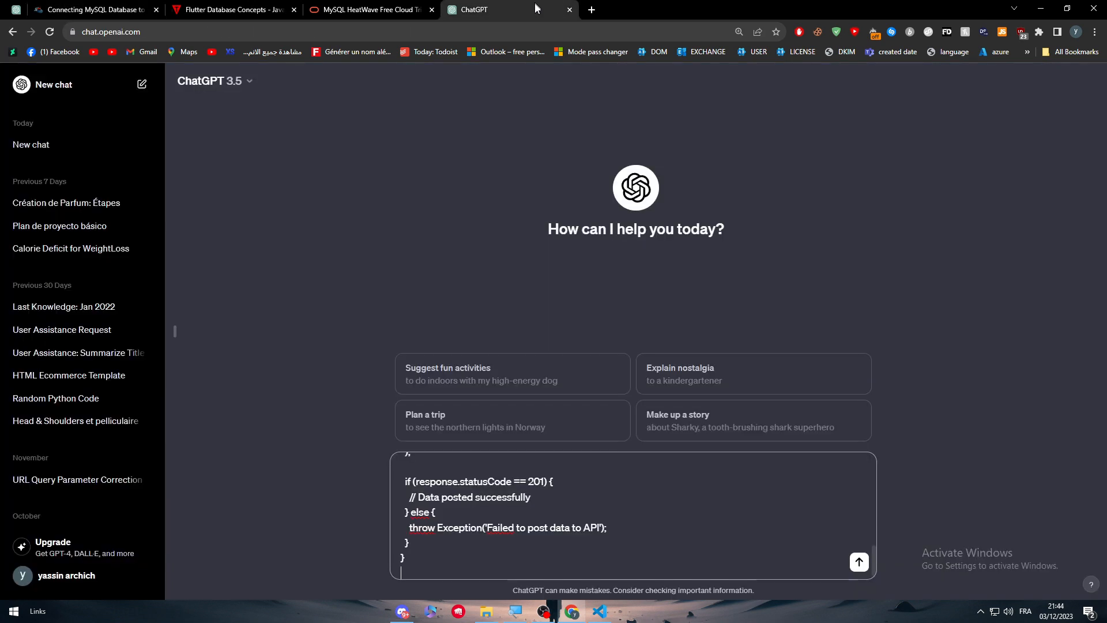
{"action": "key", "text": "ctrl+v"}
{"action": "key", "text": "Return"}
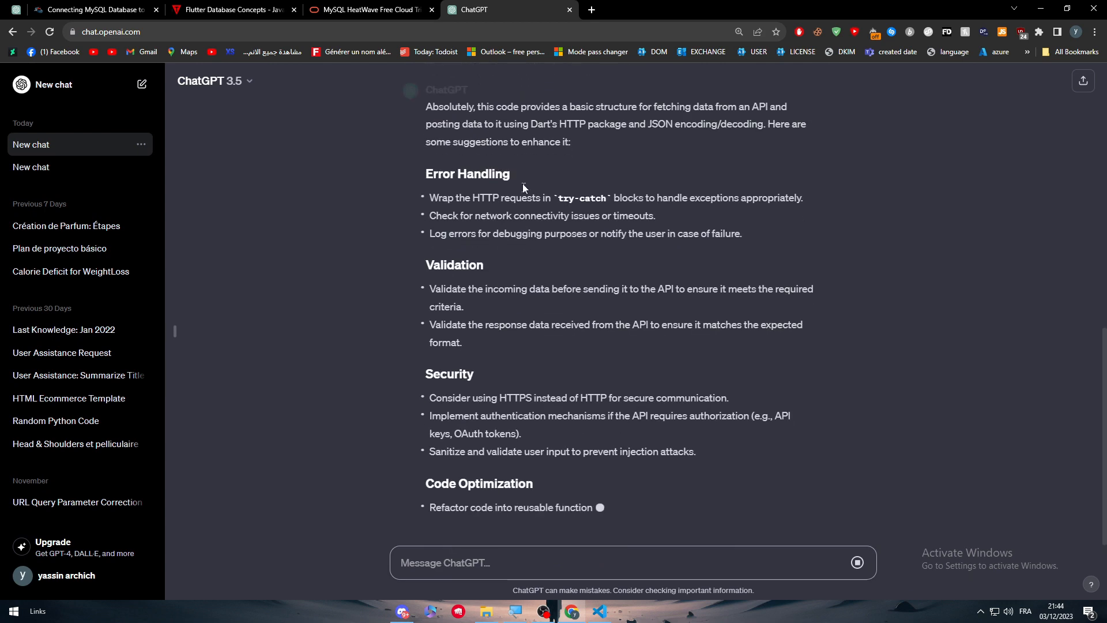
{"action": "scroll", "coordinate": [538, 162], "scroll_direction": "up", "scroll_amount": 3}
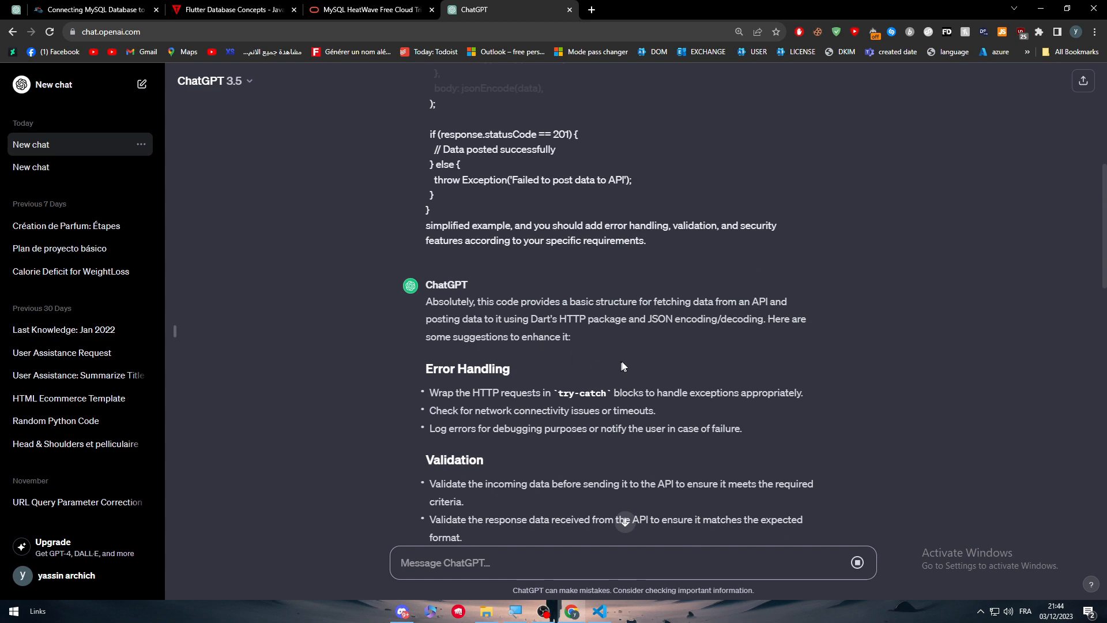
{"action": "scroll", "coordinate": [621, 365], "scroll_direction": "down", "scroll_amount": 5}
{"action": "scroll", "coordinate": [614, 346], "scroll_direction": "down", "scroll_amount": 5}
{"action": "scroll", "coordinate": [609, 337], "scroll_direction": "down", "scroll_amount": 4}
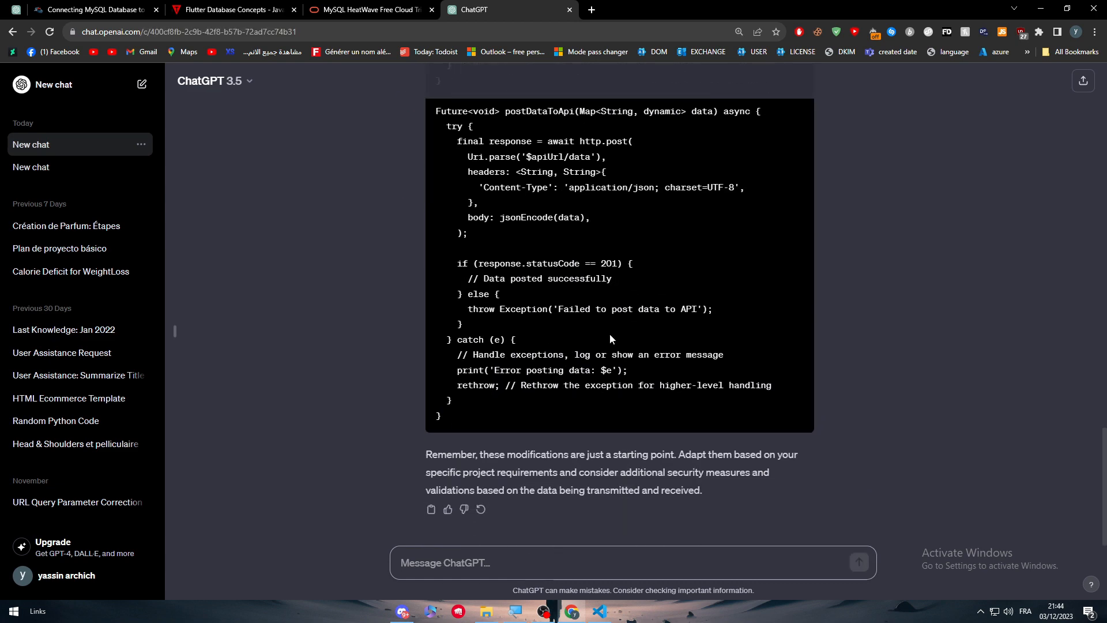
{"action": "scroll", "coordinate": [609, 332], "scroll_direction": "up", "scroll_amount": 5}
{"action": "scroll", "coordinate": [610, 336], "scroll_direction": "up", "scroll_amount": 4}
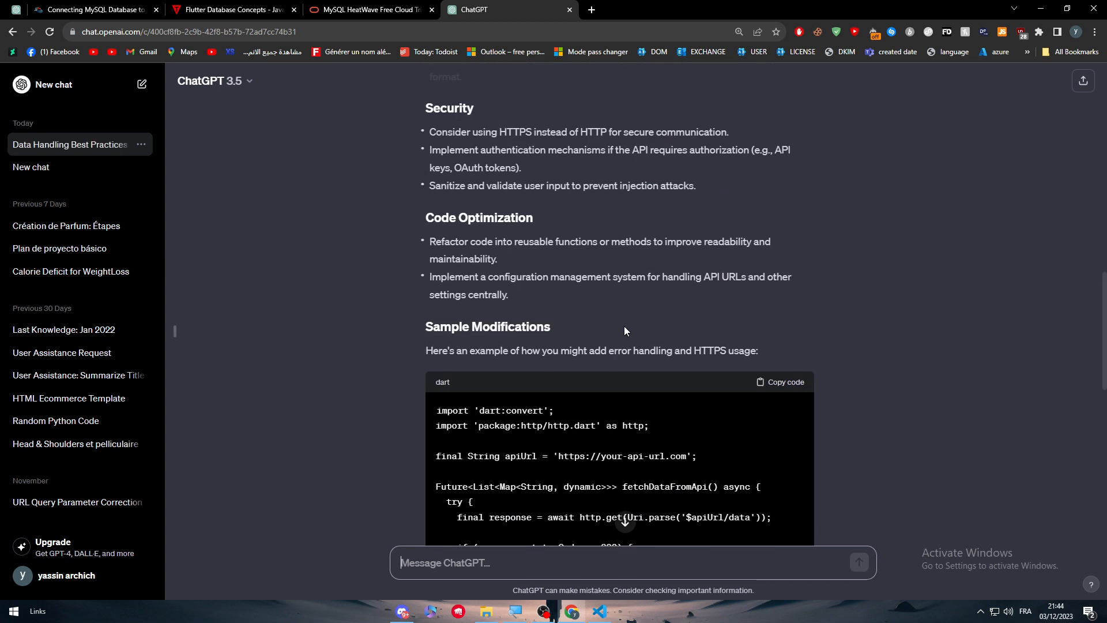
{"action": "scroll", "coordinate": [624, 327], "scroll_direction": "up", "scroll_amount": 5}
{"action": "scroll", "coordinate": [623, 327], "scroll_direction": "up", "scroll_amount": 3}
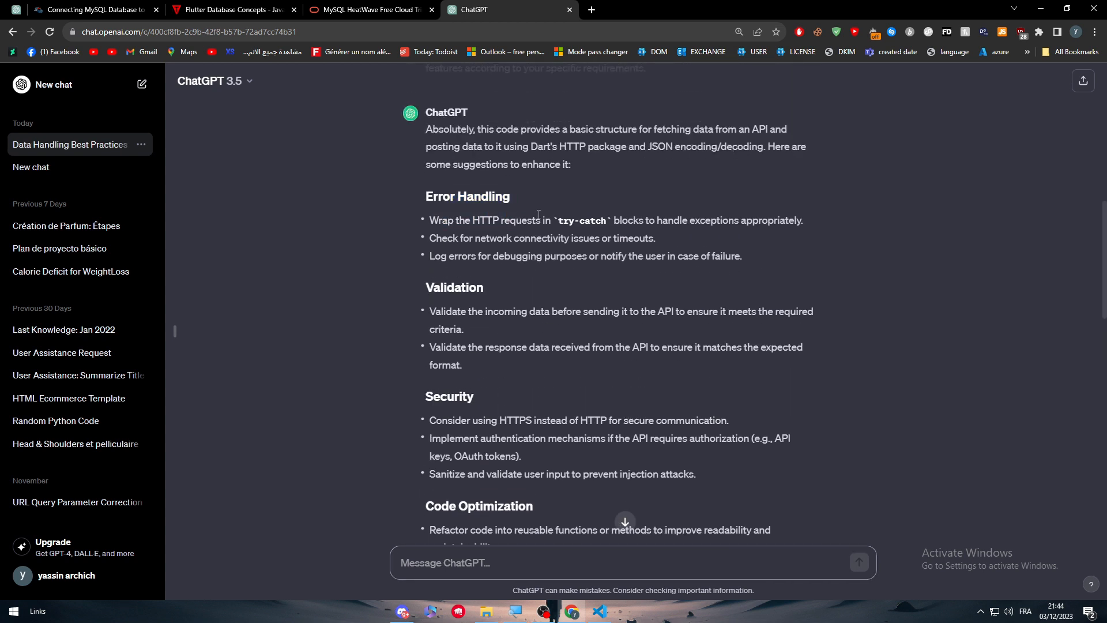
{"action": "scroll", "coordinate": [524, 236], "scroll_direction": "down", "scroll_amount": 1}
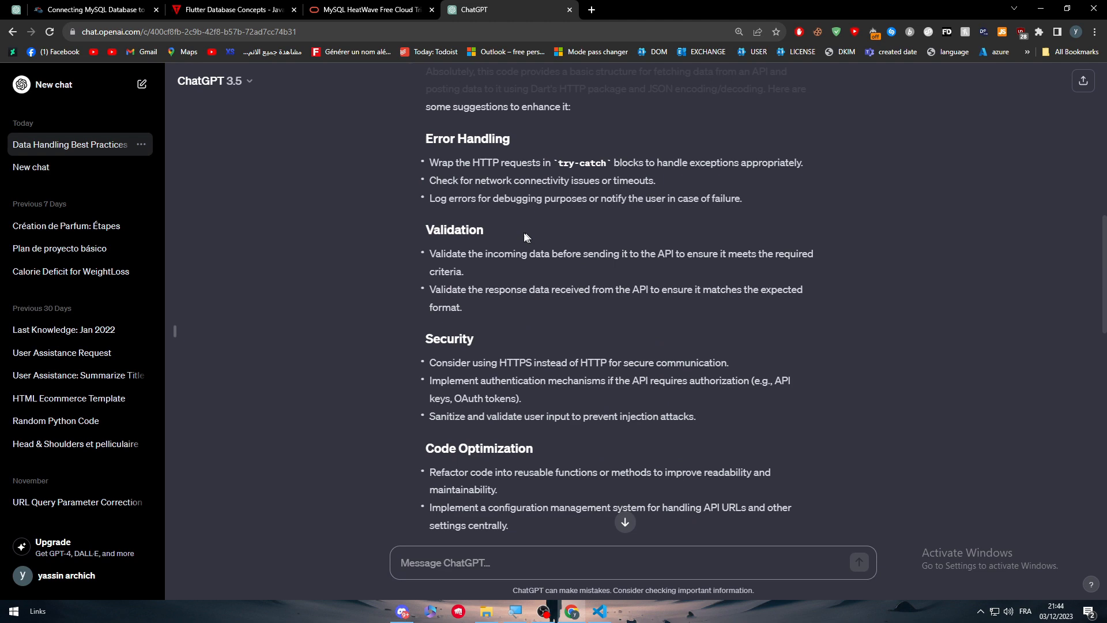
{"action": "scroll", "coordinate": [459, 274], "scroll_direction": "down", "scroll_amount": 1}
{"action": "scroll", "coordinate": [459, 274], "scroll_direction": "down", "scroll_amount": 1}
{"action": "scroll", "coordinate": [520, 302], "scroll_direction": "down", "scroll_amount": 2}
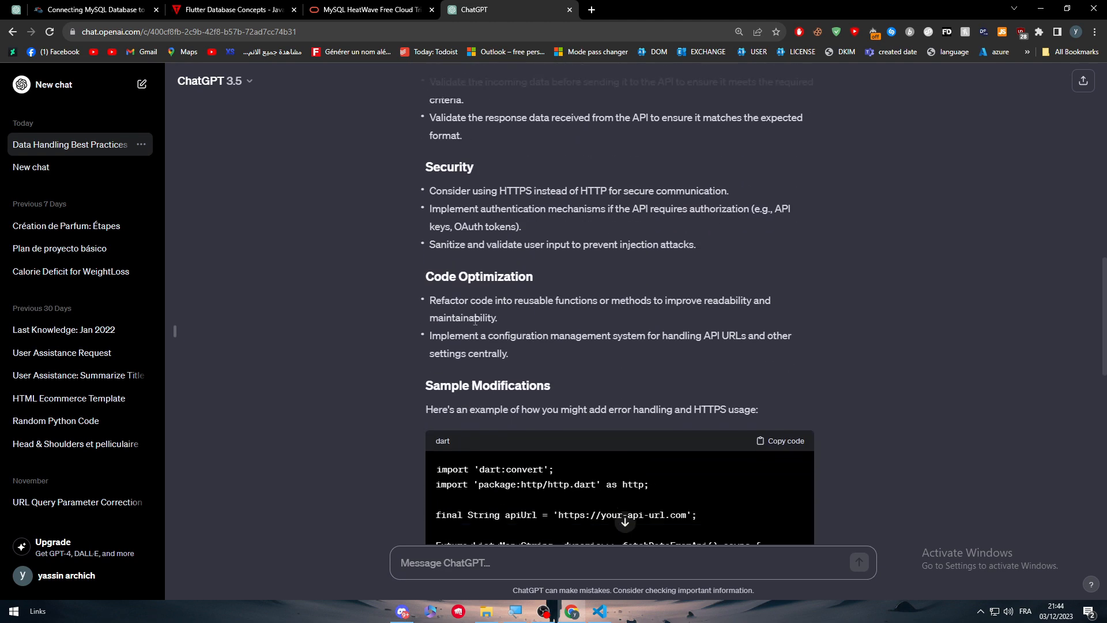
{"action": "scroll", "coordinate": [548, 322], "scroll_direction": "down", "scroll_amount": 1}
{"action": "scroll", "coordinate": [547, 321], "scroll_direction": "down", "scroll_amount": 1}
{"action": "scroll", "coordinate": [606, 291], "scroll_direction": "down", "scroll_amount": 5}
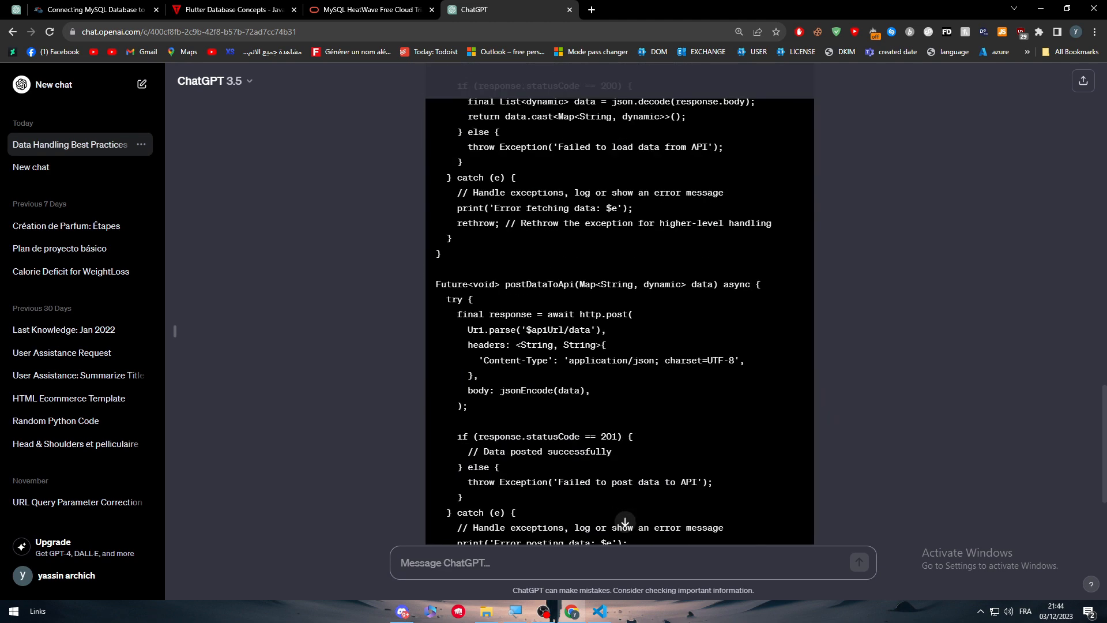
{"action": "scroll", "coordinate": [606, 291], "scroll_direction": "down", "scroll_amount": 4}
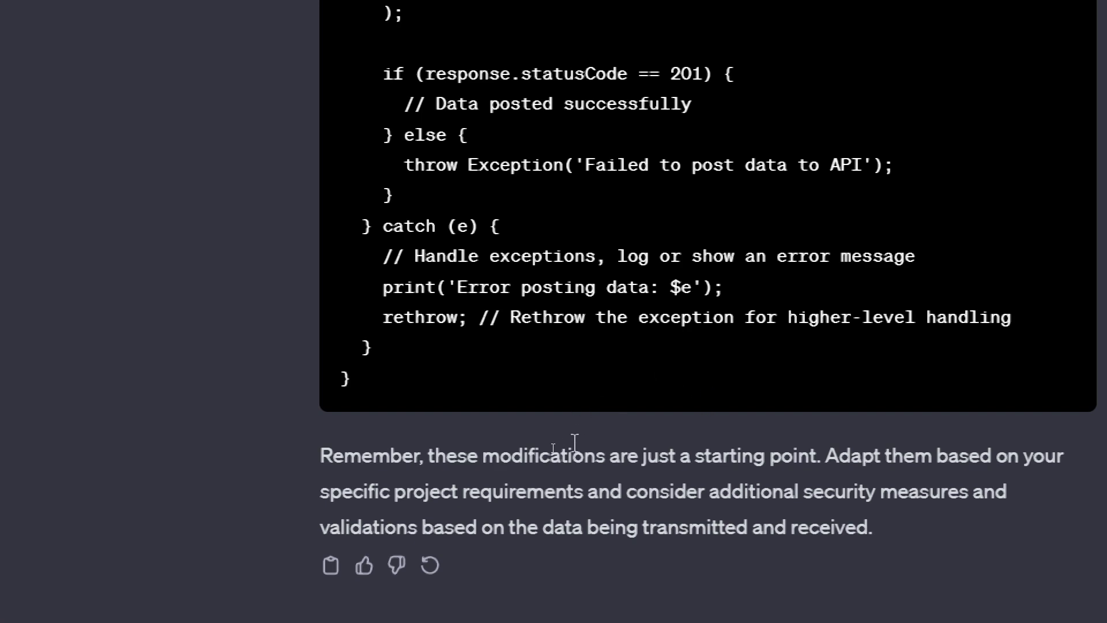
{"action": "scroll", "coordinate": [631, 480], "scroll_direction": "up", "scroll_amount": 4}
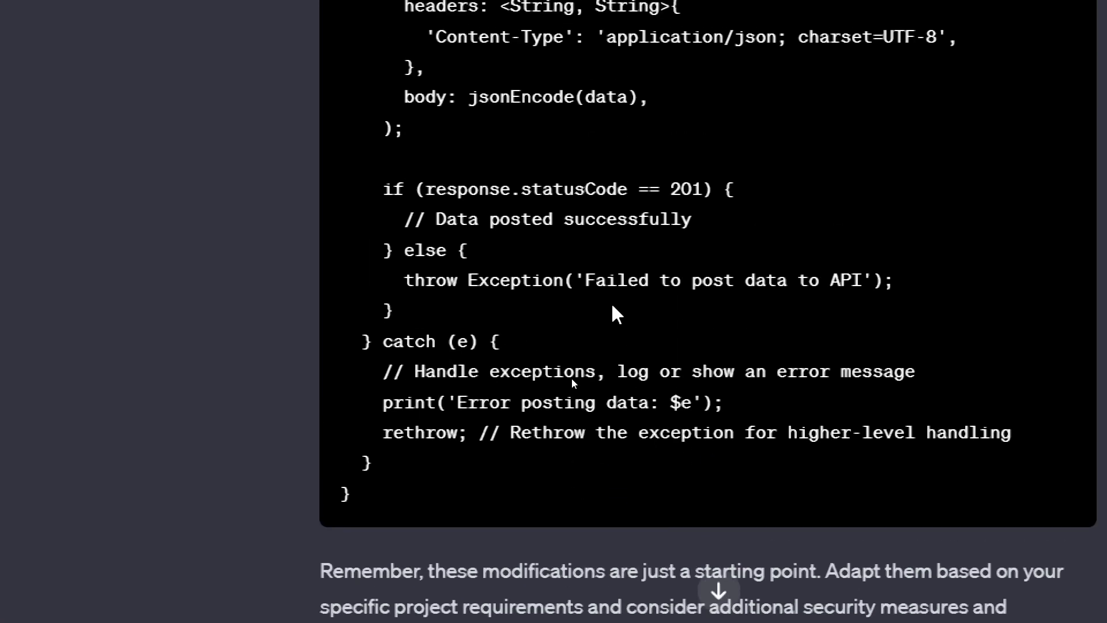
{"action": "scroll", "coordinate": [613, 314], "scroll_direction": "up", "scroll_amount": 4}
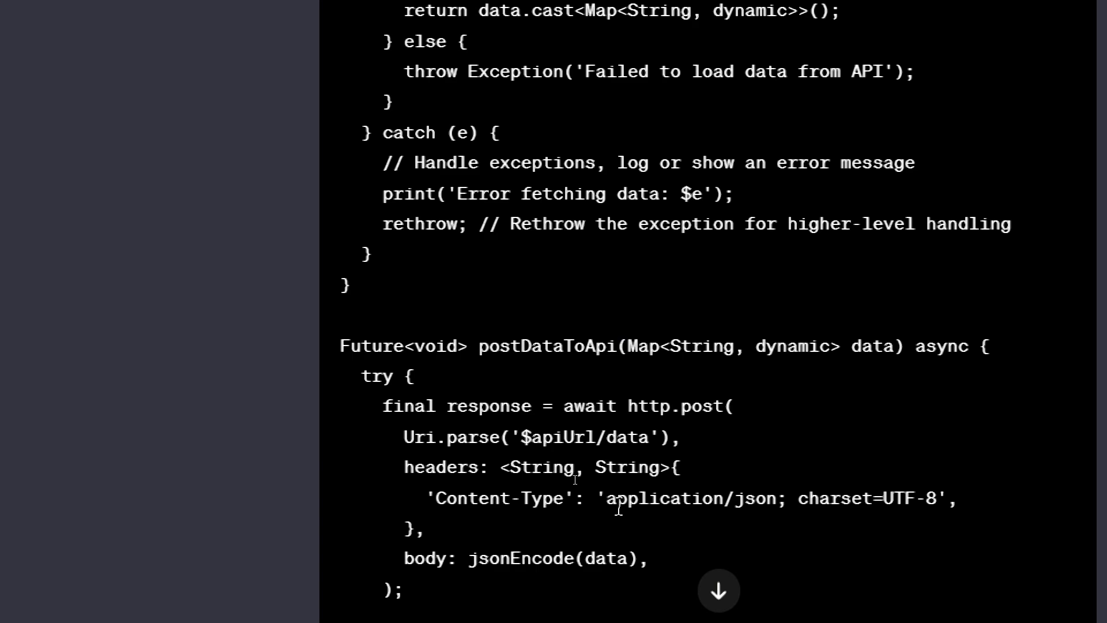
{"action": "scroll", "coordinate": [618, 508], "scroll_direction": "up", "scroll_amount": 10}
{"action": "scroll", "coordinate": [619, 509], "scroll_direction": "down", "scroll_amount": 2}
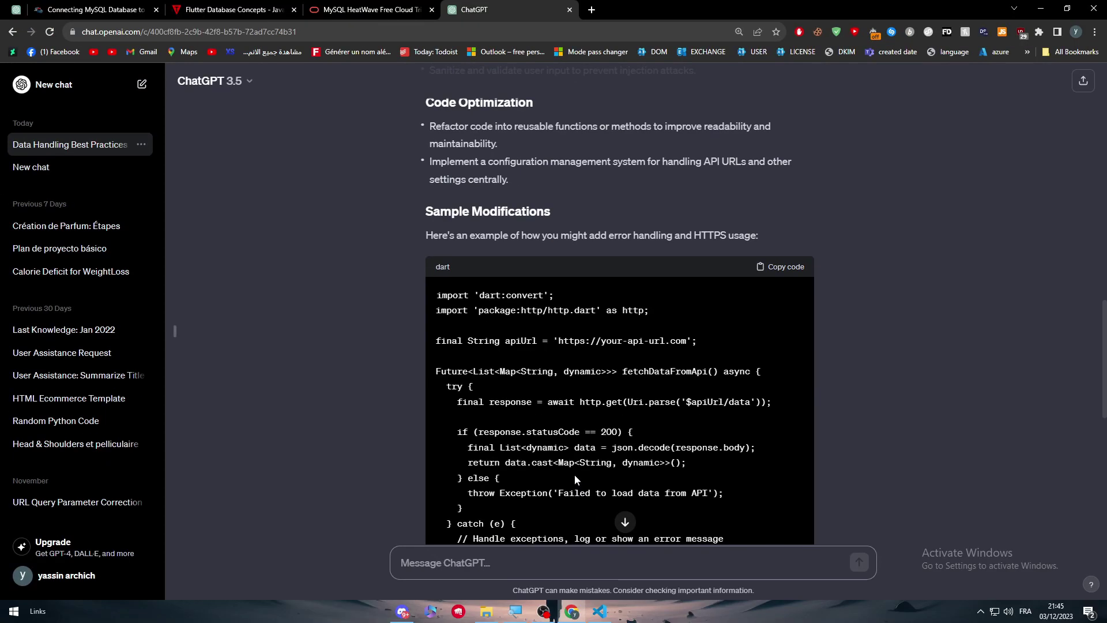
{"action": "scroll", "coordinate": [567, 372], "scroll_direction": "up", "scroll_amount": 5}
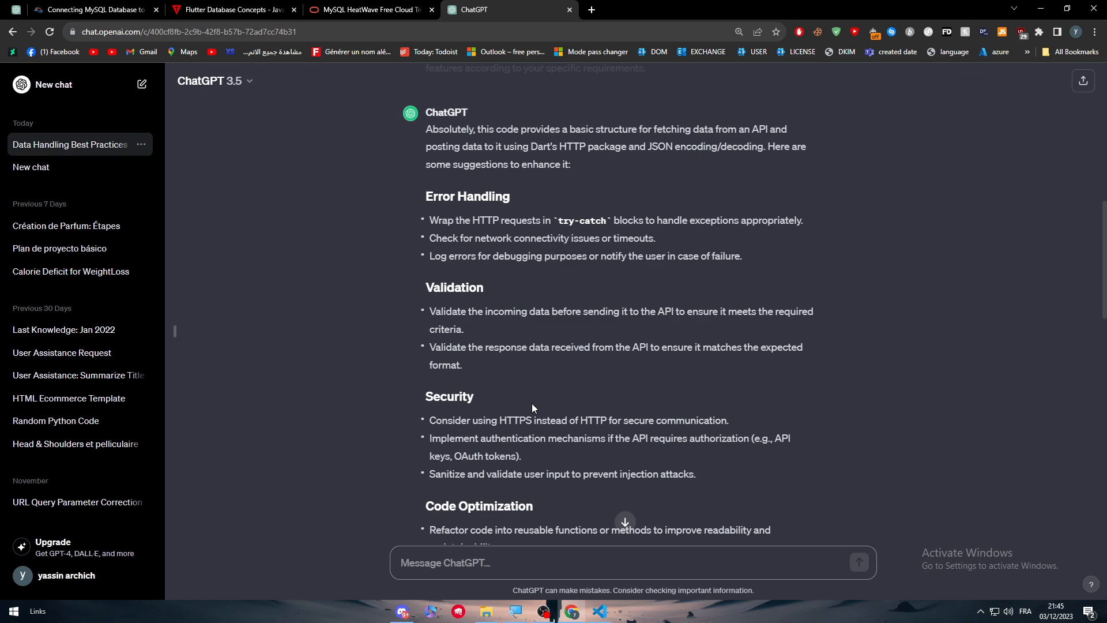
{"action": "scroll", "coordinate": [532, 403], "scroll_direction": "down", "scroll_amount": 2}
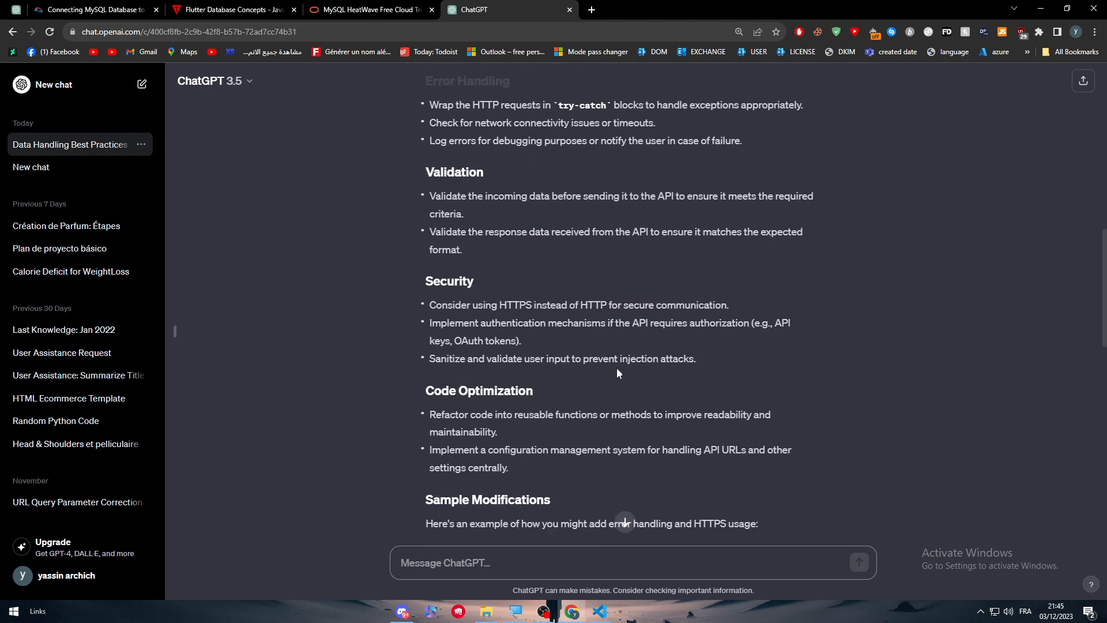
{"action": "scroll", "coordinate": [617, 372], "scroll_direction": "down", "scroll_amount": 8}
{"action": "scroll", "coordinate": [864, 415], "scroll_direction": "down", "scroll_amount": 5}
{"action": "scroll", "coordinate": [863, 422], "scroll_direction": "down", "scroll_amount": 3}
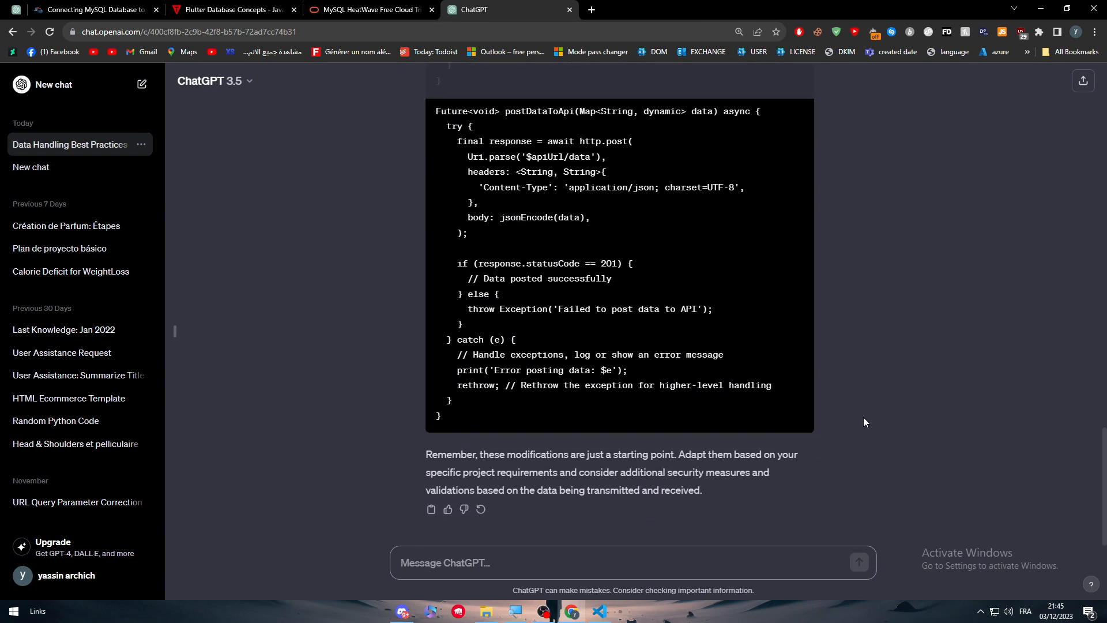
{"action": "scroll", "coordinate": [861, 417], "scroll_direction": "up", "scroll_amount": 5}
{"action": "scroll", "coordinate": [858, 416], "scroll_direction": "up", "scroll_amount": 5}
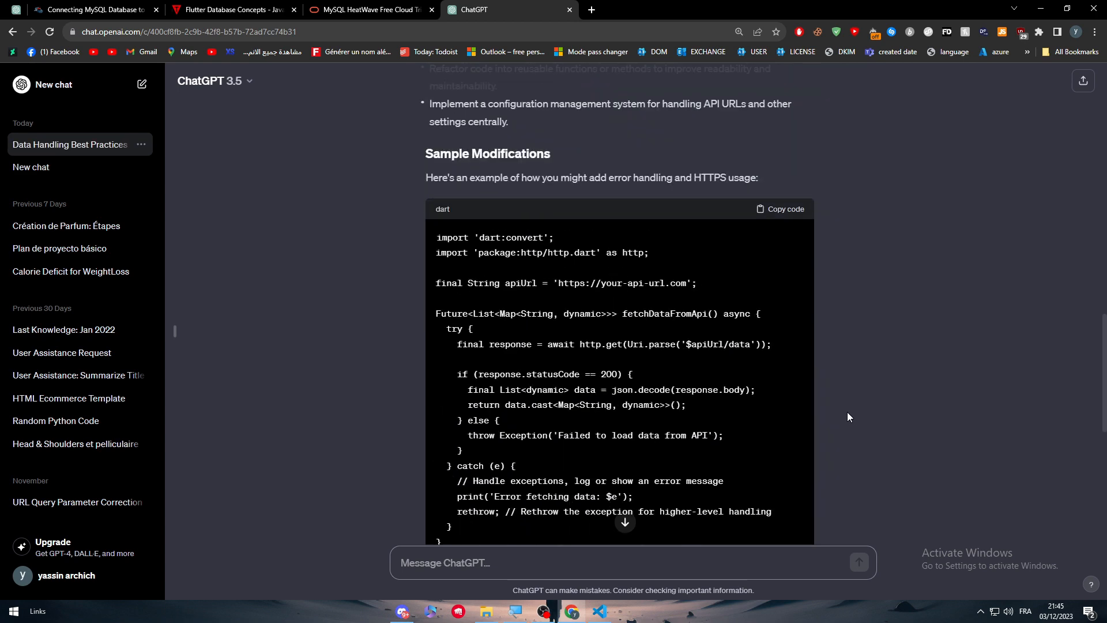
{"action": "scroll", "coordinate": [847, 412], "scroll_direction": "down", "scroll_amount": 6}
{"action": "scroll", "coordinate": [846, 415], "scroll_direction": "down", "scroll_amount": 2}
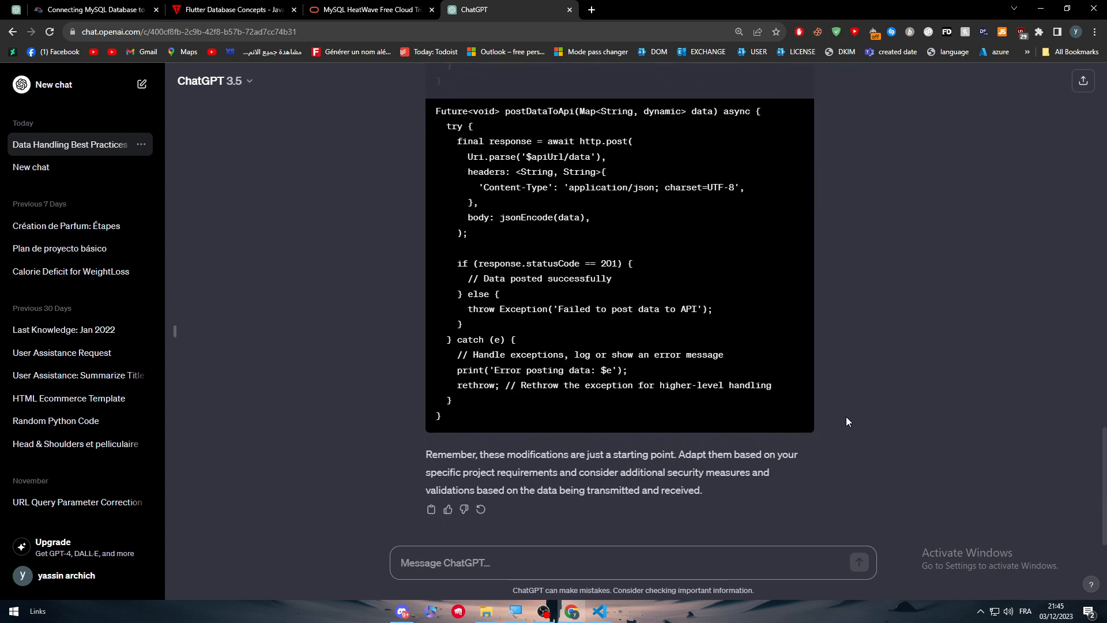
{"action": "scroll", "coordinate": [847, 429], "scroll_direction": "up", "scroll_amount": 5}
{"action": "scroll", "coordinate": [847, 436], "scroll_direction": "up", "scroll_amount": 6}
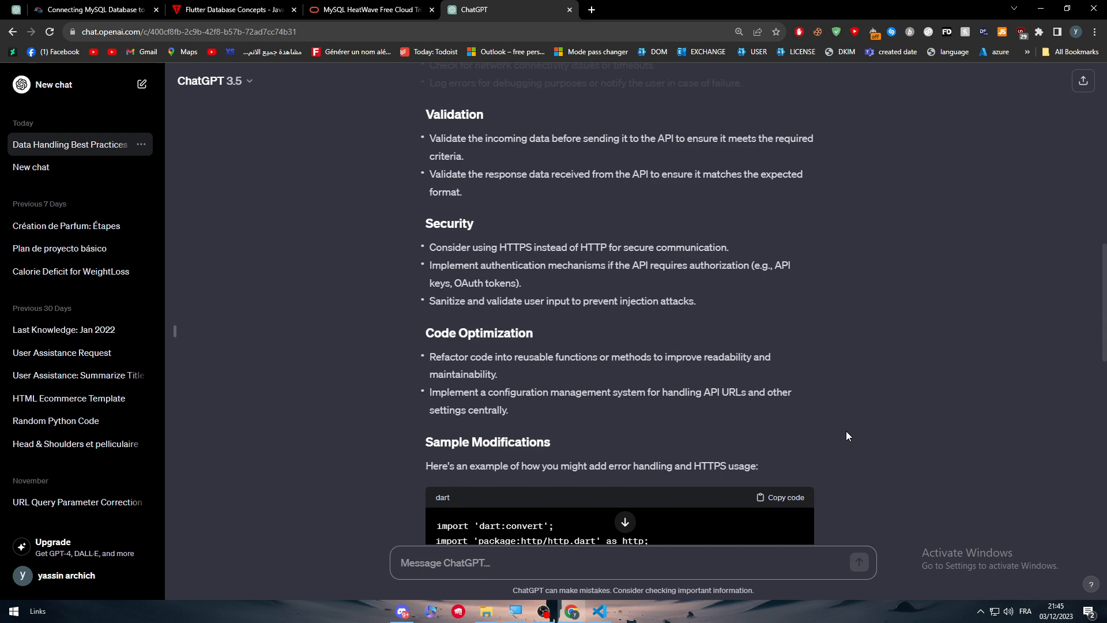
{"action": "scroll", "coordinate": [845, 431], "scroll_direction": "down", "scroll_amount": 6}
{"action": "scroll", "coordinate": [843, 439], "scroll_direction": "down", "scroll_amount": 2}
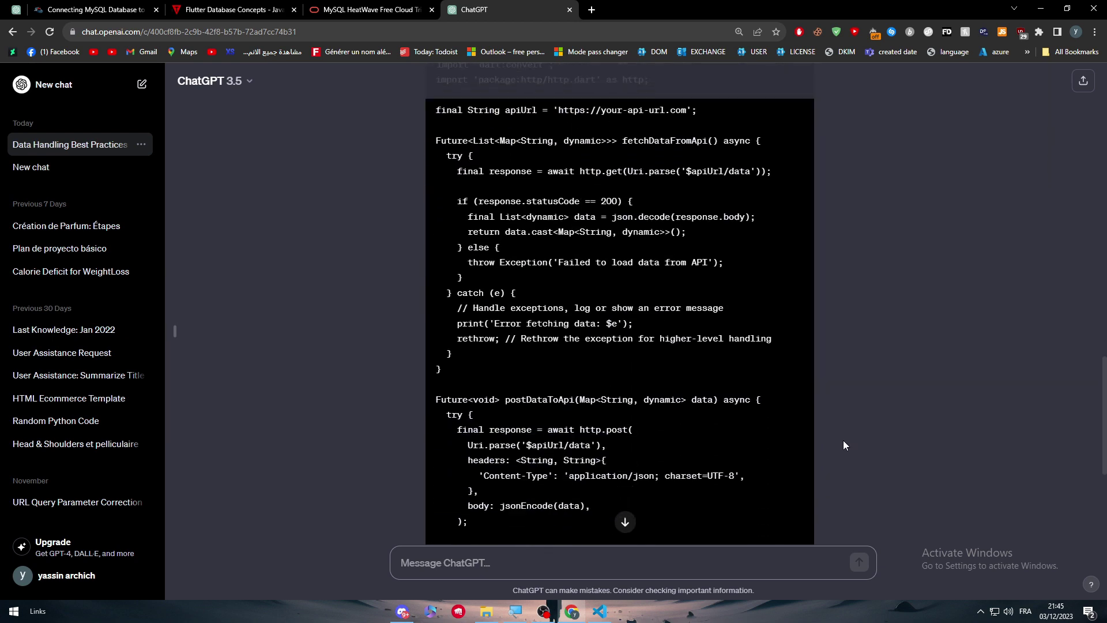
- Revisit the C# Corner Flutter HTTP example, then bring up javatpoint's Flutter Database Concepts tutorial
{"action": "left_click", "coordinate": [81, 18]}
{"action": "scroll", "coordinate": [744, 380], "scroll_direction": "up", "scroll_amount": 5}
{"action": "scroll", "coordinate": [739, 378], "scroll_direction": "up", "scroll_amount": 5}
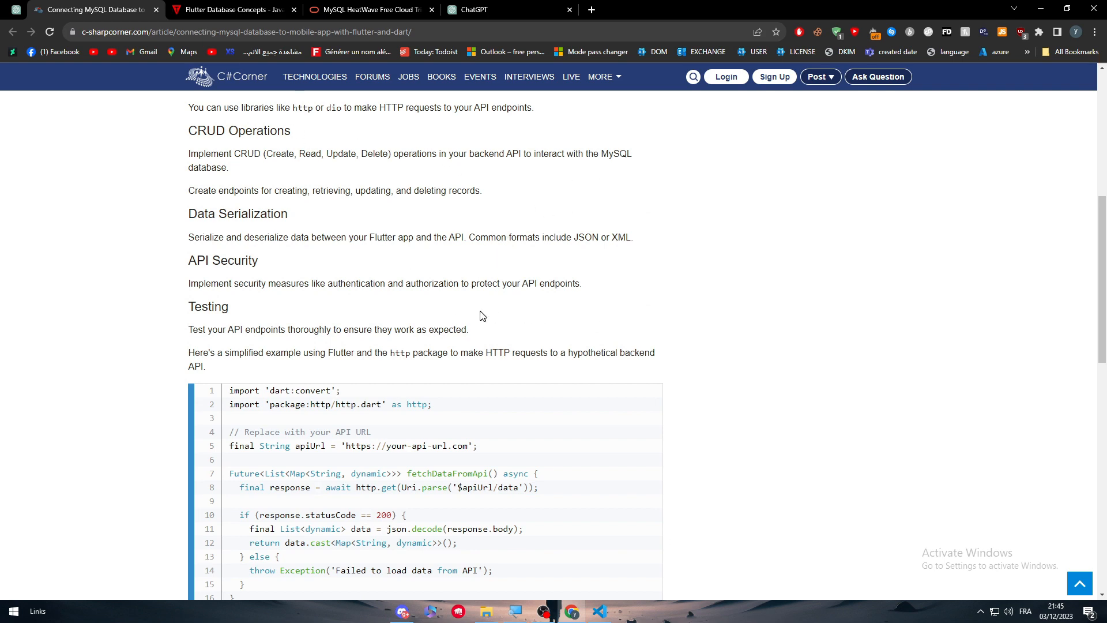
{"action": "scroll", "coordinate": [481, 315], "scroll_direction": "up", "scroll_amount": 3}
{"action": "scroll", "coordinate": [605, 346], "scroll_direction": "down", "scroll_amount": 5}
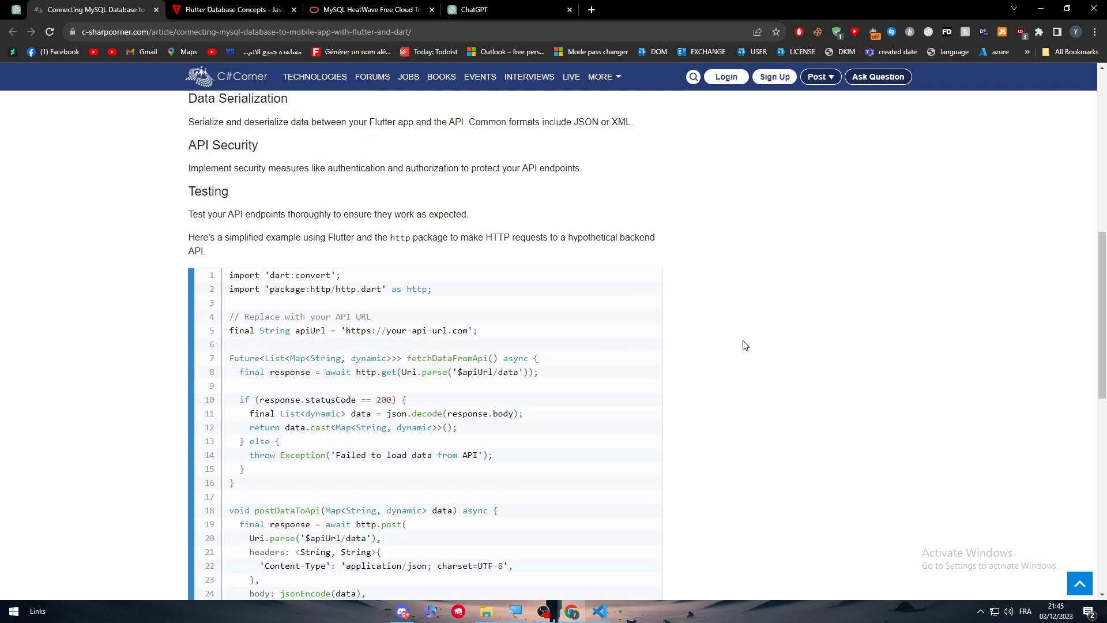
{"action": "key", "text": "ctrl+Tab"}
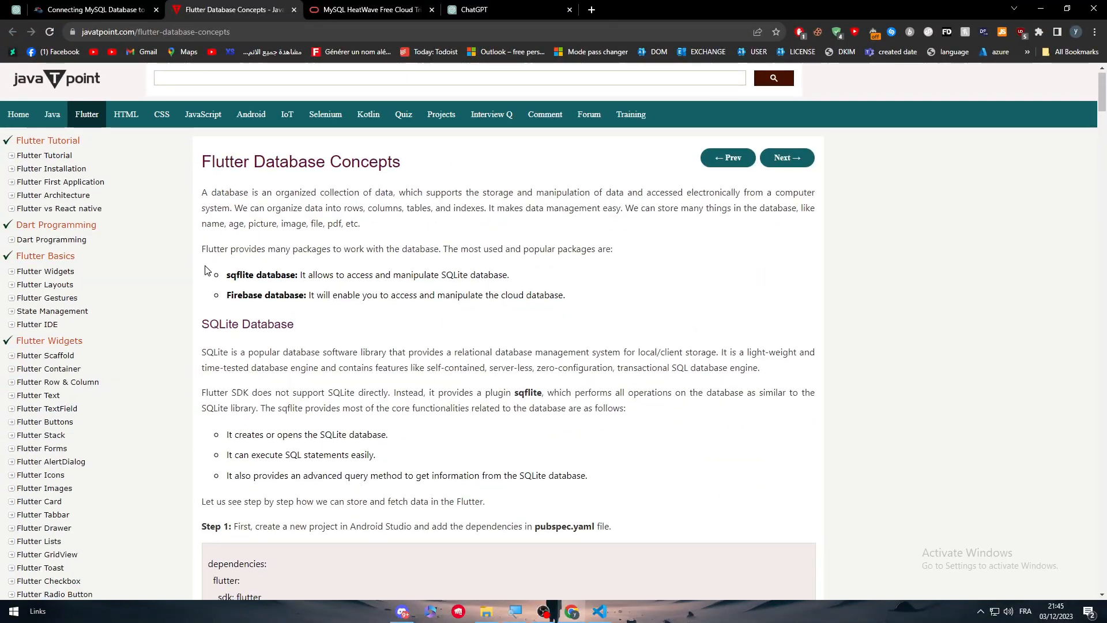
{"action": "scroll", "coordinate": [223, 248], "scroll_direction": "down", "scroll_amount": 2}
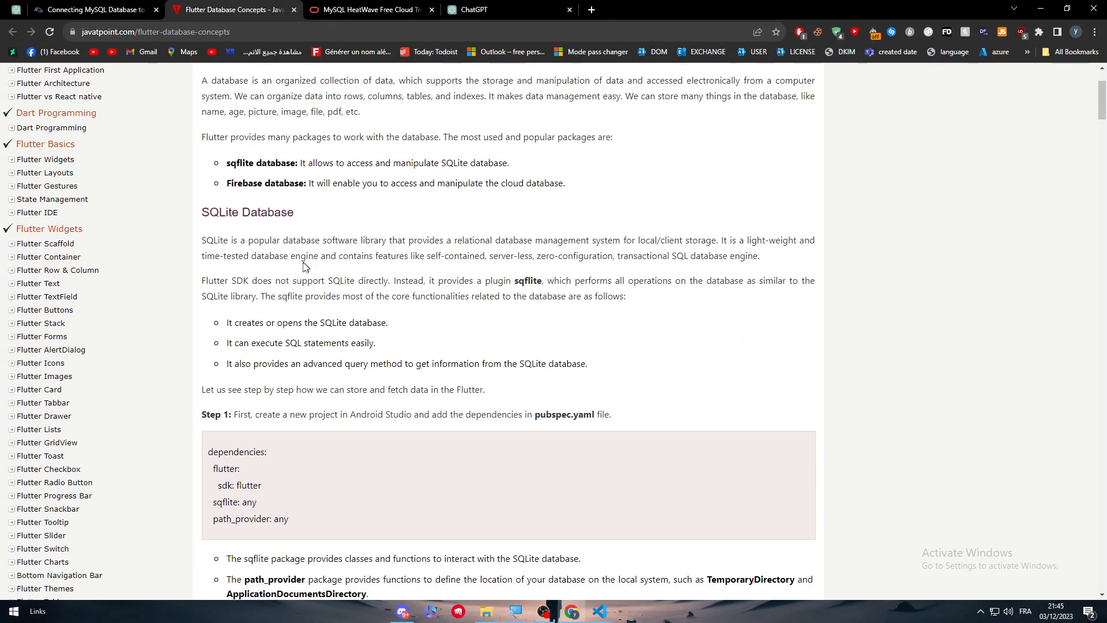
{"action": "scroll", "coordinate": [290, 288], "scroll_direction": "up", "scroll_amount": 2}
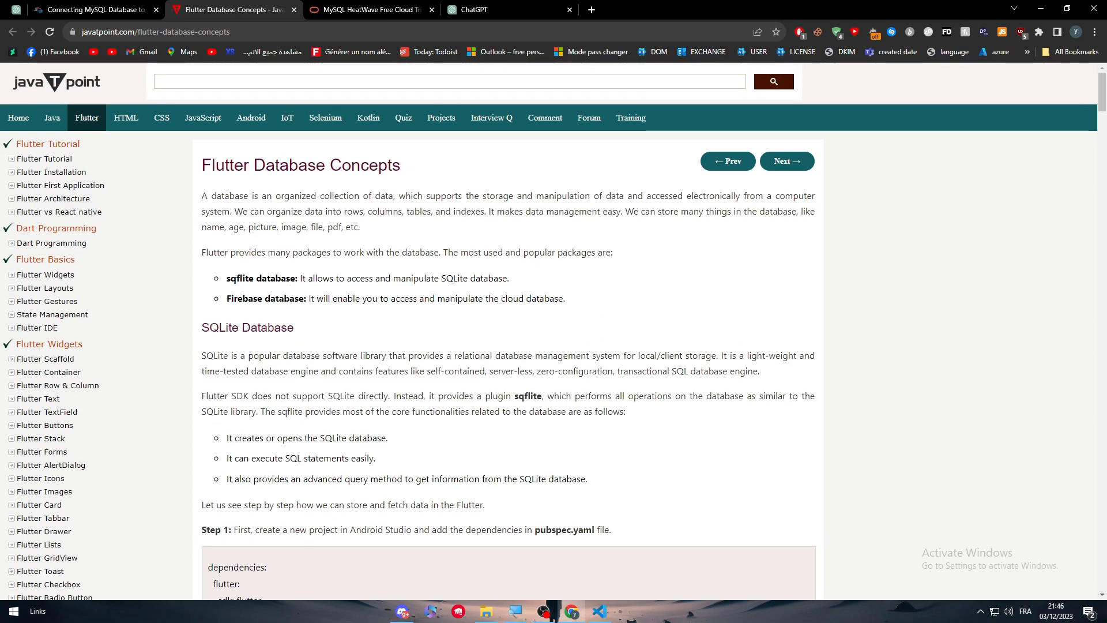
{"action": "scroll", "coordinate": [290, 289], "scroll_direction": "down", "scroll_amount": 5}
{"action": "scroll", "coordinate": [290, 288], "scroll_direction": "down", "scroll_amount": 5}
{"action": "scroll", "coordinate": [290, 288], "scroll_direction": "down", "scroll_amount": 3}
{"action": "scroll", "coordinate": [271, 298], "scroll_direction": "down", "scroll_amount": 3}
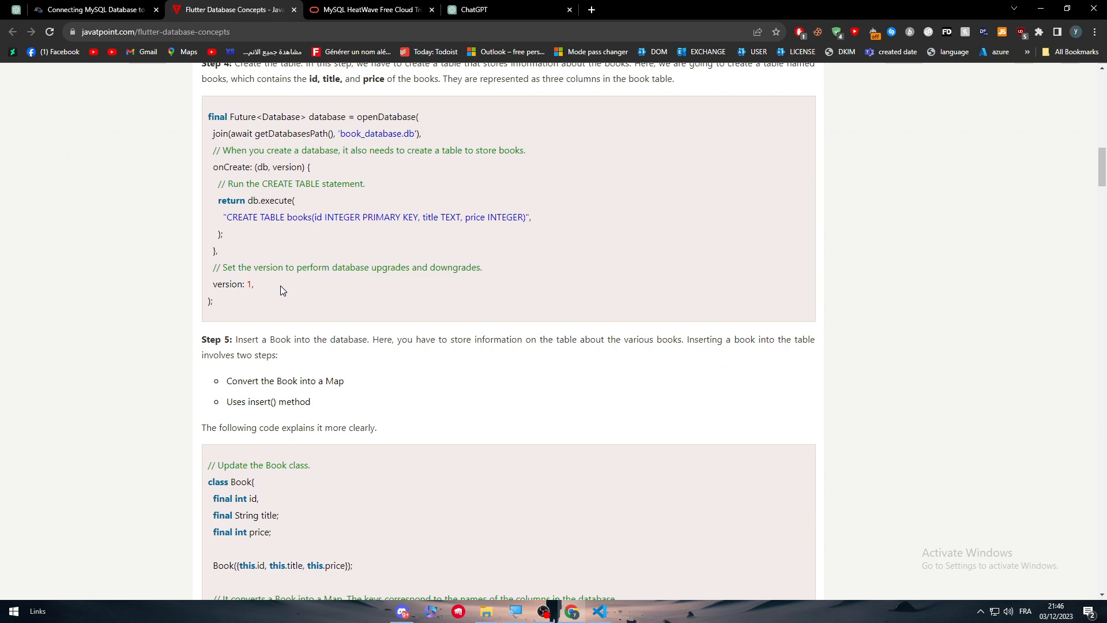
{"action": "key", "text": "ctrl+shift+Tab"}
{"action": "scroll", "coordinate": [286, 285], "scroll_direction": "up", "scroll_amount": 4}
{"action": "scroll", "coordinate": [294, 285], "scroll_direction": "down", "scroll_amount": 3}
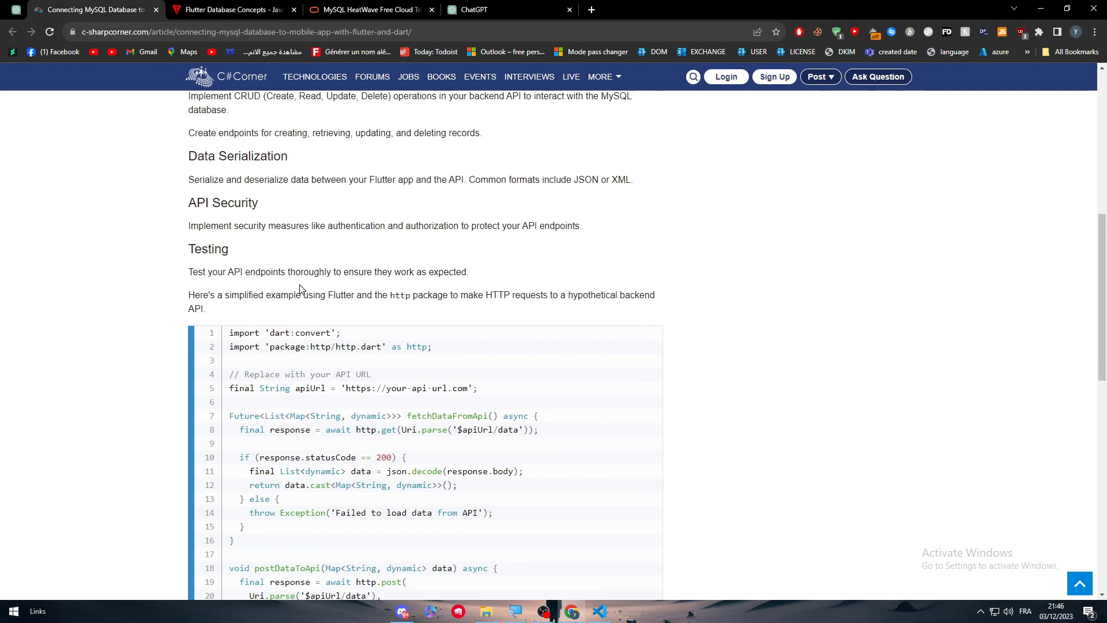
{"action": "scroll", "coordinate": [300, 289], "scroll_direction": "down", "scroll_amount": 6}
{"action": "scroll", "coordinate": [302, 288], "scroll_direction": "up", "scroll_amount": 3}
{"action": "scroll", "coordinate": [301, 288], "scroll_direction": "up", "scroll_amount": 2}
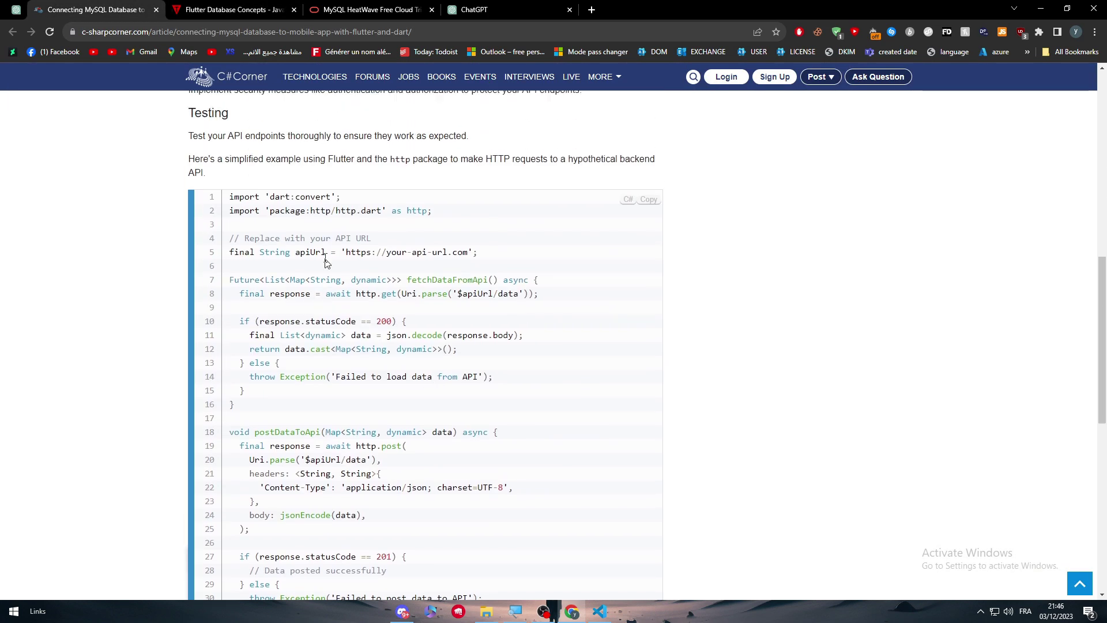
{"action": "left_click", "coordinate": [248, 13]}
{"action": "scroll", "coordinate": [366, 333], "scroll_direction": "up", "scroll_amount": 3}
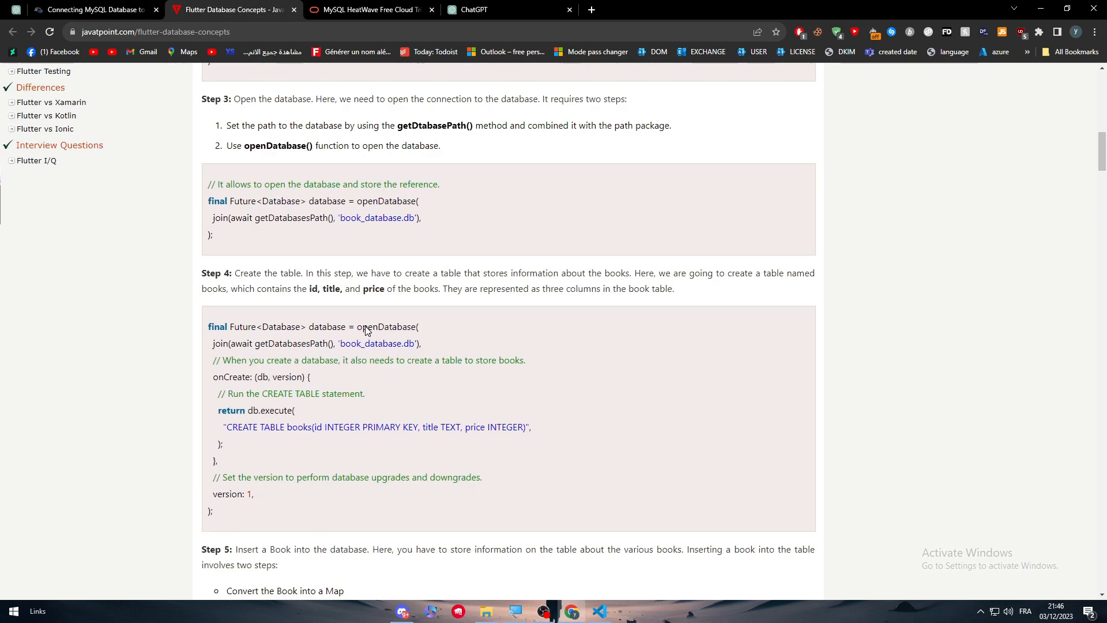
{"action": "scroll", "coordinate": [366, 320], "scroll_direction": "up", "scroll_amount": 2}
{"action": "scroll", "coordinate": [366, 321], "scroll_direction": "up", "scroll_amount": 3}
{"action": "scroll", "coordinate": [366, 317], "scroll_direction": "up", "scroll_amount": 3}
{"action": "scroll", "coordinate": [366, 317], "scroll_direction": "up", "scroll_amount": 2}
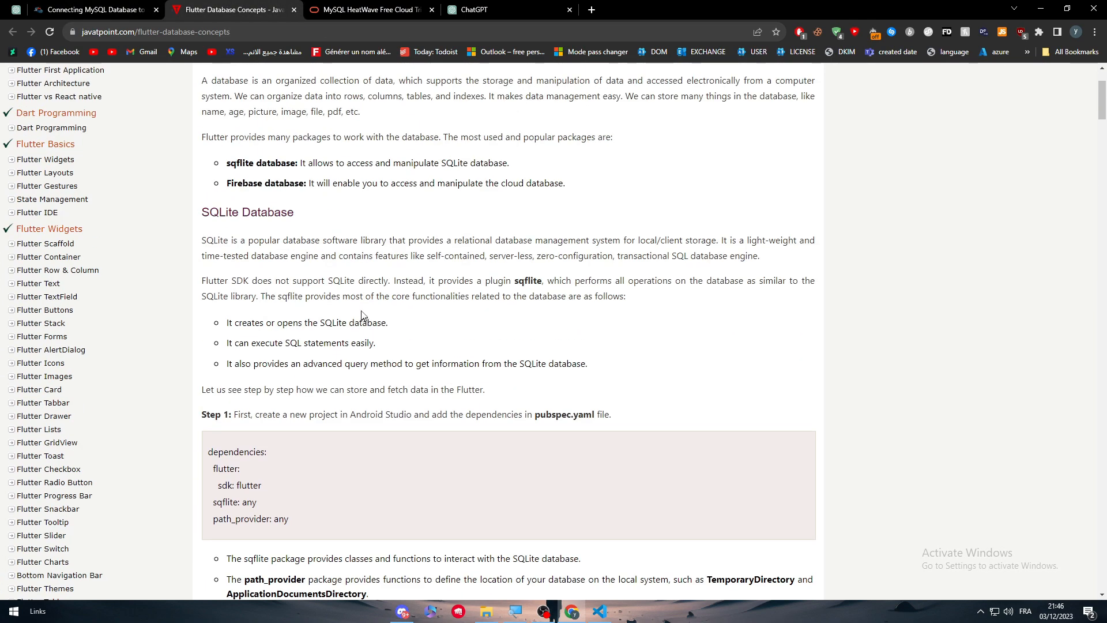
{"action": "scroll", "coordinate": [331, 293], "scroll_direction": "up", "scroll_amount": 3}
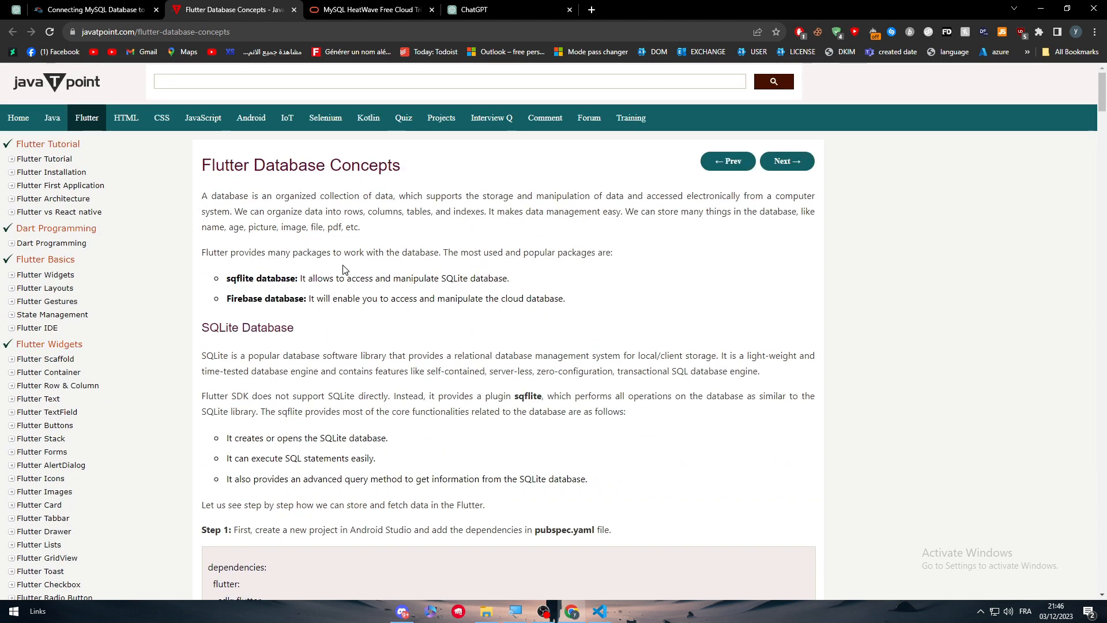
{"action": "scroll", "coordinate": [343, 270], "scroll_direction": "down", "scroll_amount": 1}
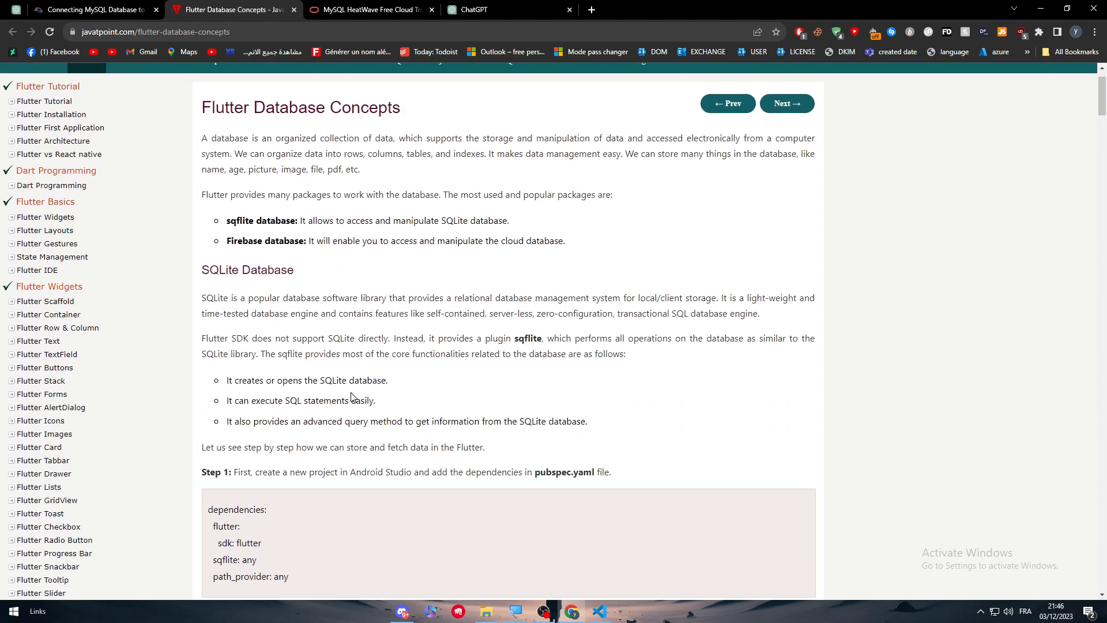
{"action": "scroll", "coordinate": [355, 404], "scroll_direction": "down", "scroll_amount": 5}
{"action": "scroll", "coordinate": [352, 366], "scroll_direction": "down", "scroll_amount": 4}
{"action": "scroll", "coordinate": [353, 366], "scroll_direction": "down", "scroll_amount": 5}
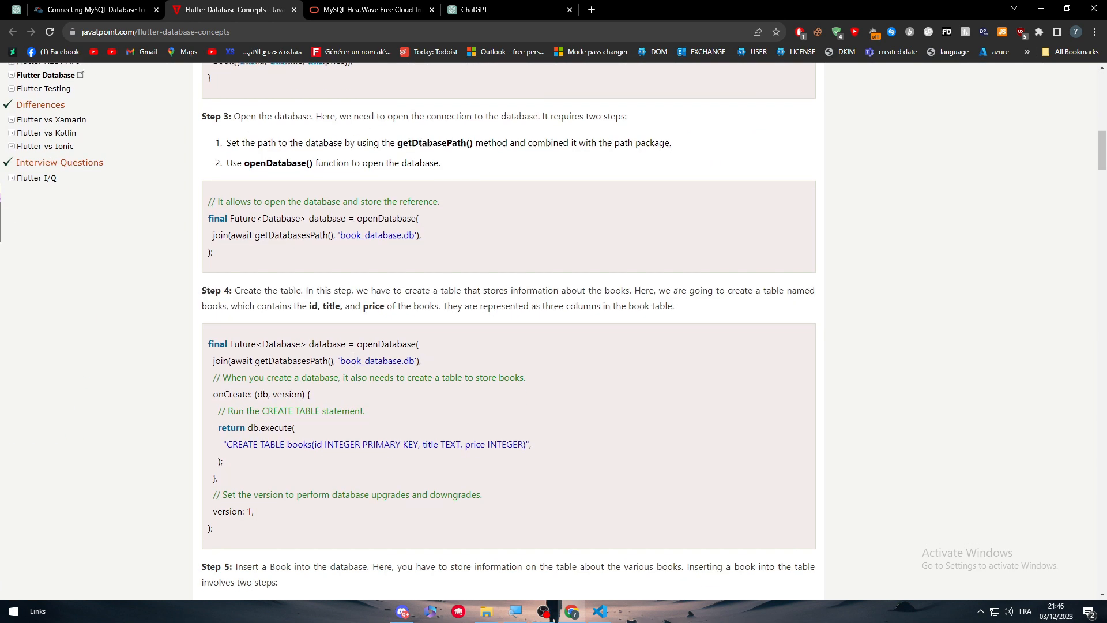
{"action": "scroll", "coordinate": [355, 353], "scroll_direction": "down", "scroll_amount": 3}
{"action": "scroll", "coordinate": [355, 359], "scroll_direction": "down", "scroll_amount": 5}
{"action": "scroll", "coordinate": [355, 360], "scroll_direction": "down", "scroll_amount": 5}
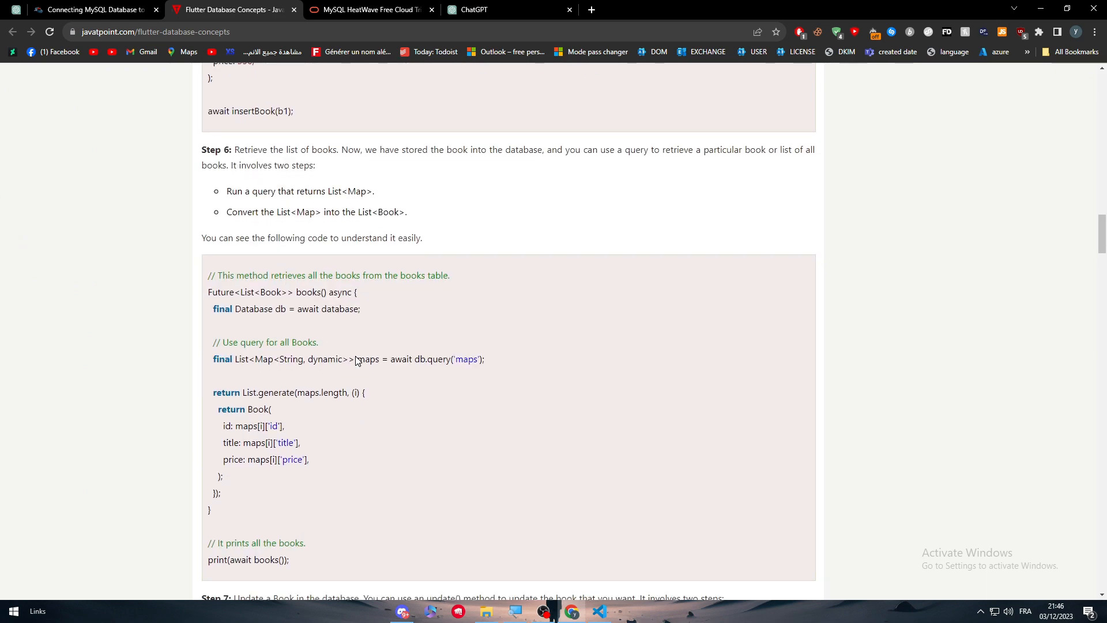
{"action": "scroll", "coordinate": [356, 365], "scroll_direction": "down", "scroll_amount": 2}
{"action": "scroll", "coordinate": [355, 366], "scroll_direction": "down", "scroll_amount": 5}
{"action": "scroll", "coordinate": [354, 365], "scroll_direction": "down", "scroll_amount": 4}
{"action": "scroll", "coordinate": [353, 366], "scroll_direction": "down", "scroll_amount": 4}
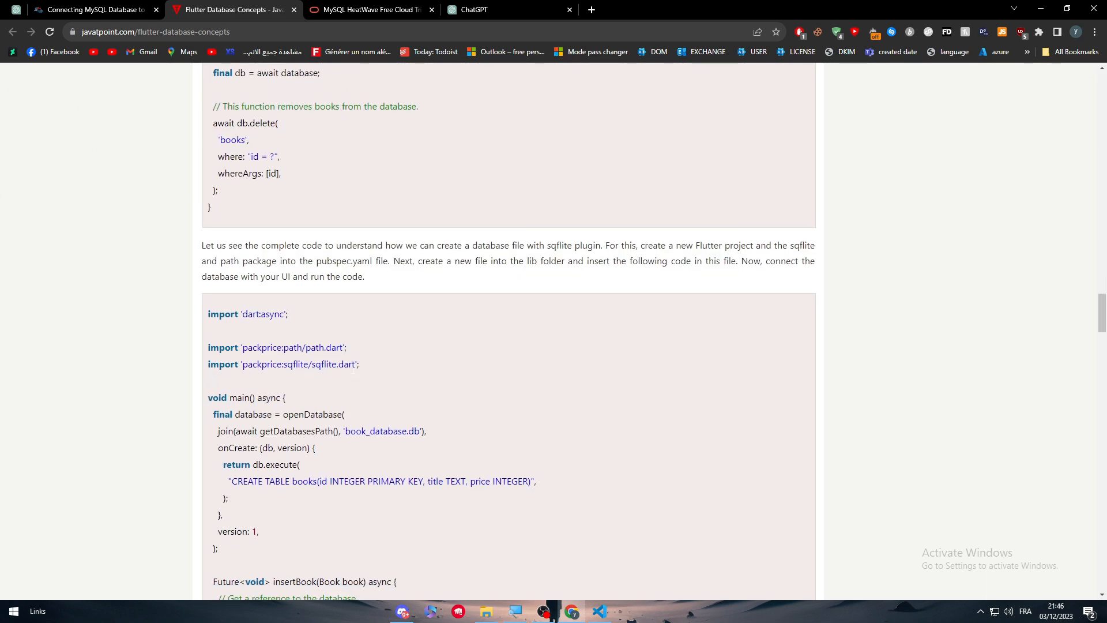
{"action": "scroll", "coordinate": [354, 365], "scroll_direction": "down", "scroll_amount": 4}
{"action": "scroll", "coordinate": [350, 363], "scroll_direction": "down", "scroll_amount": 3}
{"action": "scroll", "coordinate": [345, 363], "scroll_direction": "down", "scroll_amount": 5}
{"action": "scroll", "coordinate": [347, 359], "scroll_direction": "down", "scroll_amount": 5}
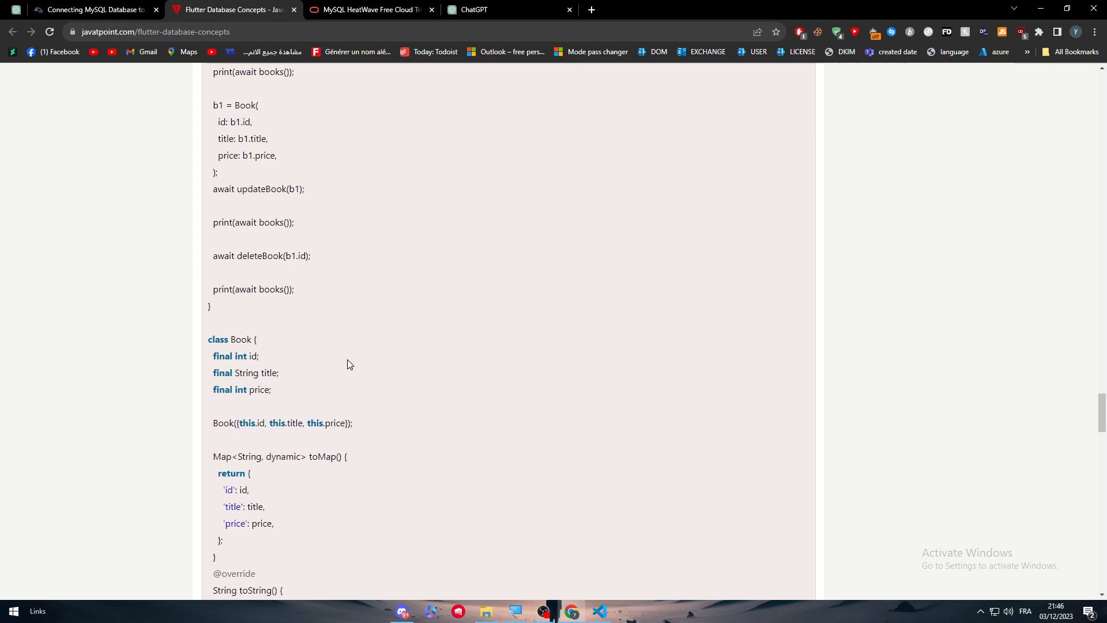
{"action": "scroll", "coordinate": [349, 362], "scroll_direction": "down", "scroll_amount": 4}
{"action": "scroll", "coordinate": [348, 361], "scroll_direction": "down", "scroll_amount": 5}
{"action": "scroll", "coordinate": [325, 439], "scroll_direction": "up", "scroll_amount": 7}
{"action": "scroll", "coordinate": [356, 453], "scroll_direction": "up", "scroll_amount": 2}
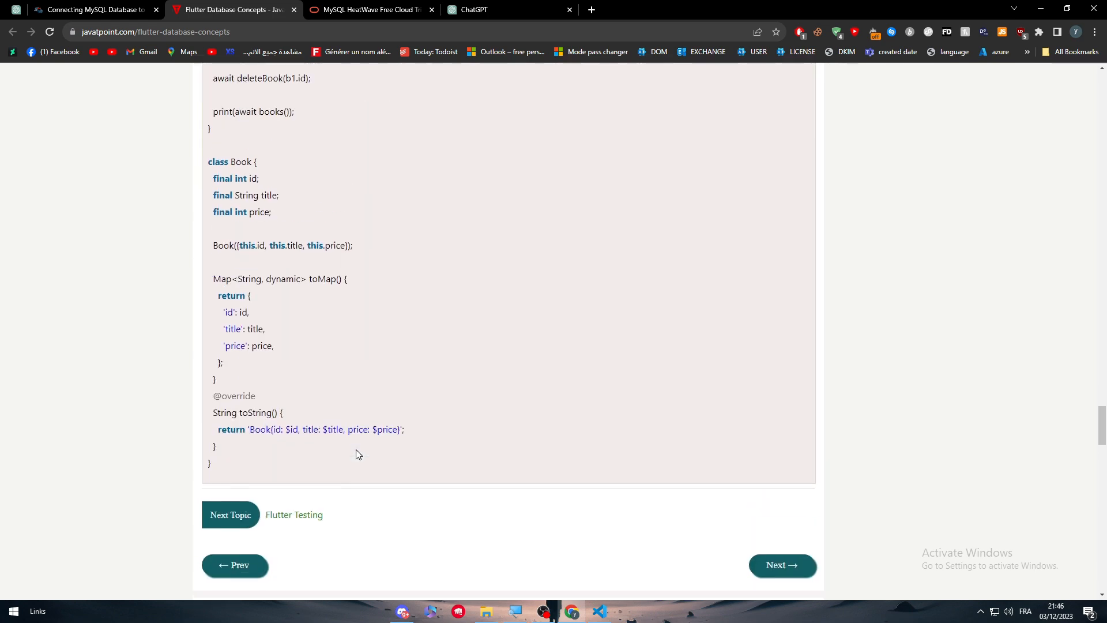
{"action": "scroll", "coordinate": [358, 426], "scroll_direction": "up", "scroll_amount": 5}
{"action": "scroll", "coordinate": [362, 438], "scroll_direction": "up", "scroll_amount": 4}
{"action": "scroll", "coordinate": [362, 439], "scroll_direction": "up", "scroll_amount": 4}
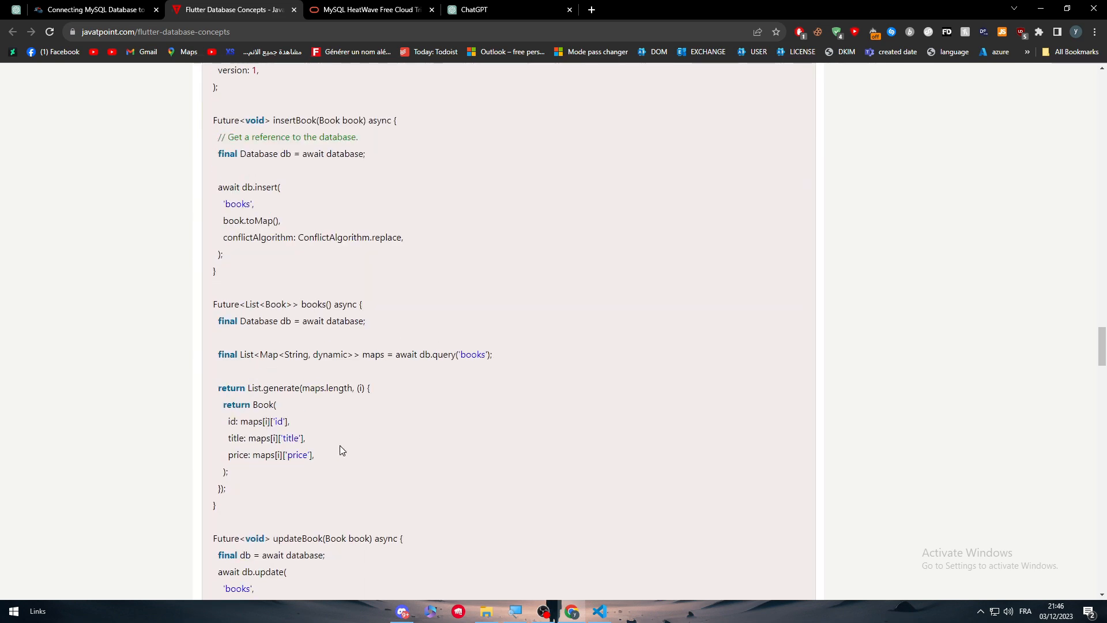
{"action": "scroll", "coordinate": [340, 445], "scroll_direction": "up", "scroll_amount": 4}
{"action": "scroll", "coordinate": [337, 437], "scroll_direction": "up", "scroll_amount": 4}
{"action": "scroll", "coordinate": [338, 438], "scroll_direction": "up", "scroll_amount": 4}
{"action": "scroll", "coordinate": [356, 428], "scroll_direction": "up", "scroll_amount": 5}
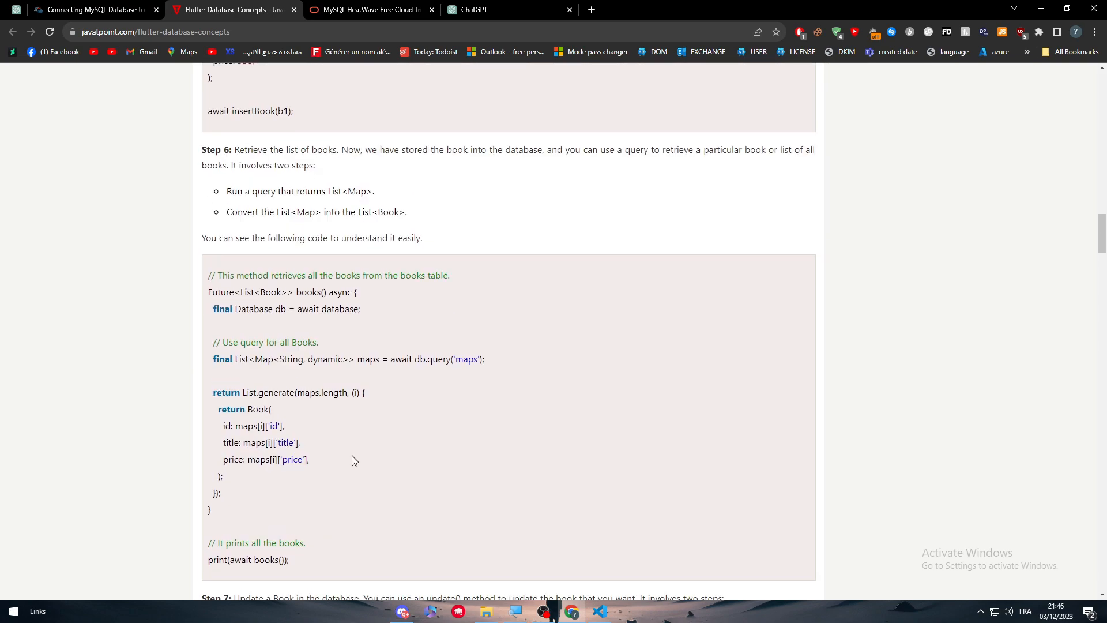
{"action": "scroll", "coordinate": [356, 428], "scroll_direction": "up", "scroll_amount": 4}
{"action": "scroll", "coordinate": [355, 428], "scroll_direction": "up", "scroll_amount": 5}
{"action": "scroll", "coordinate": [356, 428], "scroll_direction": "up", "scroll_amount": 5}
{"action": "scroll", "coordinate": [381, 397], "scroll_direction": "up", "scroll_amount": 6}
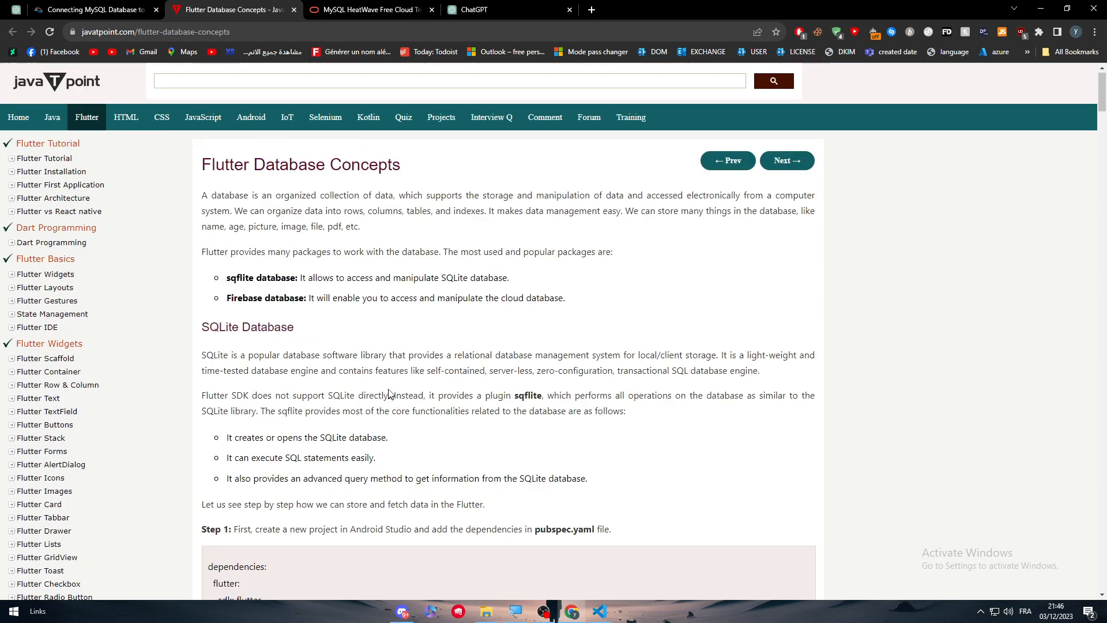
{"action": "scroll", "coordinate": [414, 367], "scroll_direction": "up", "scroll_amount": 2}
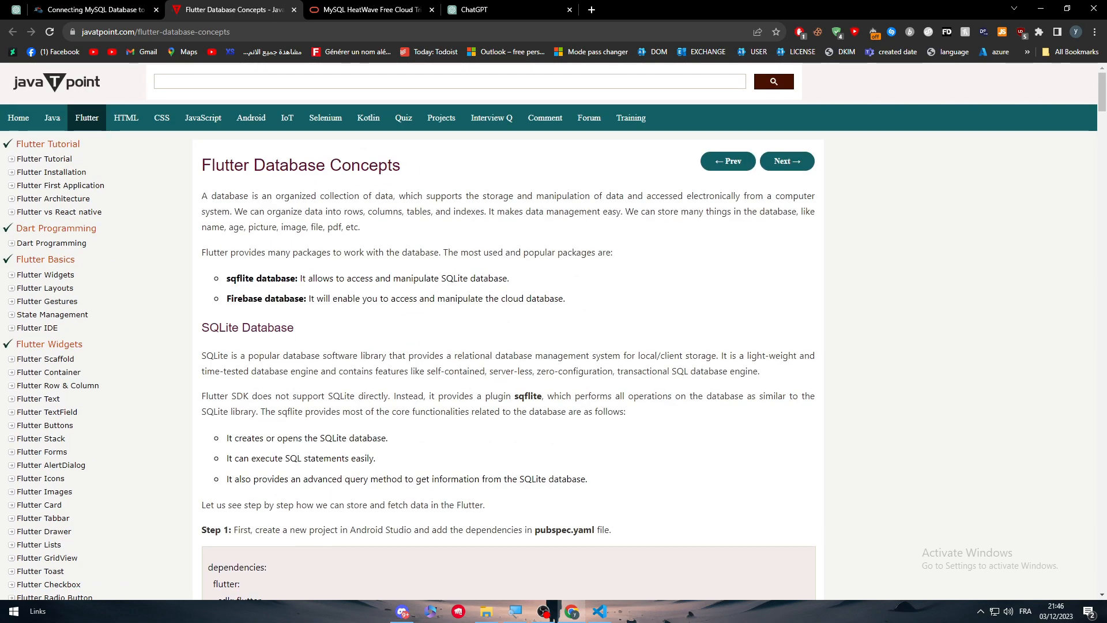